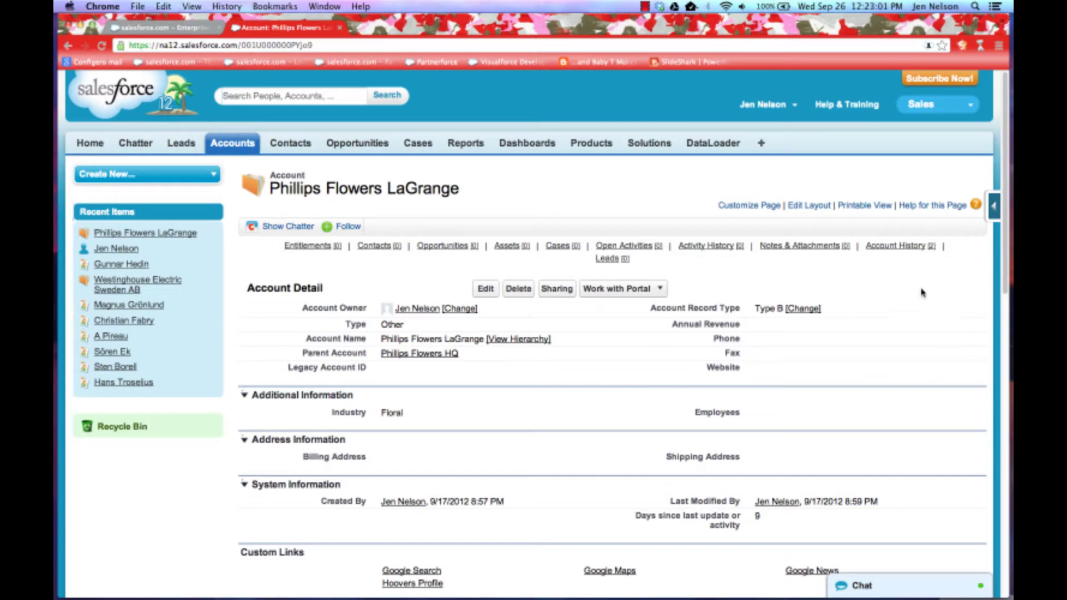
Review the Phillips Flowers LaGrange account record, a Type B floral account under Phillips Flowers HQ
mouse_move(910, 255)
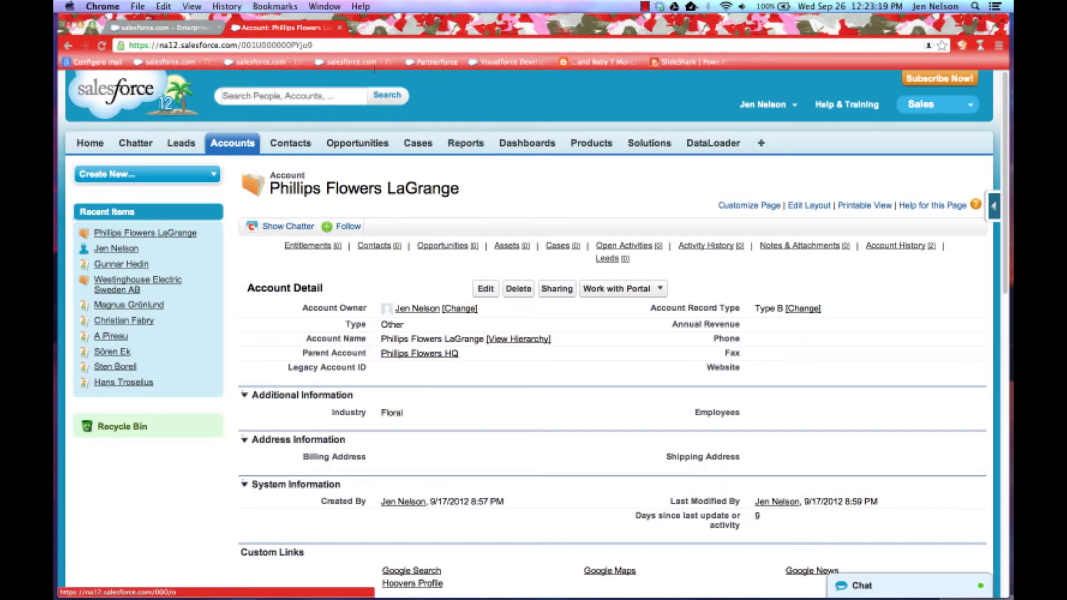
Close the Phillips Flowers LaGrange page and open Bank of America Corporation from Accounts
click(339, 28)
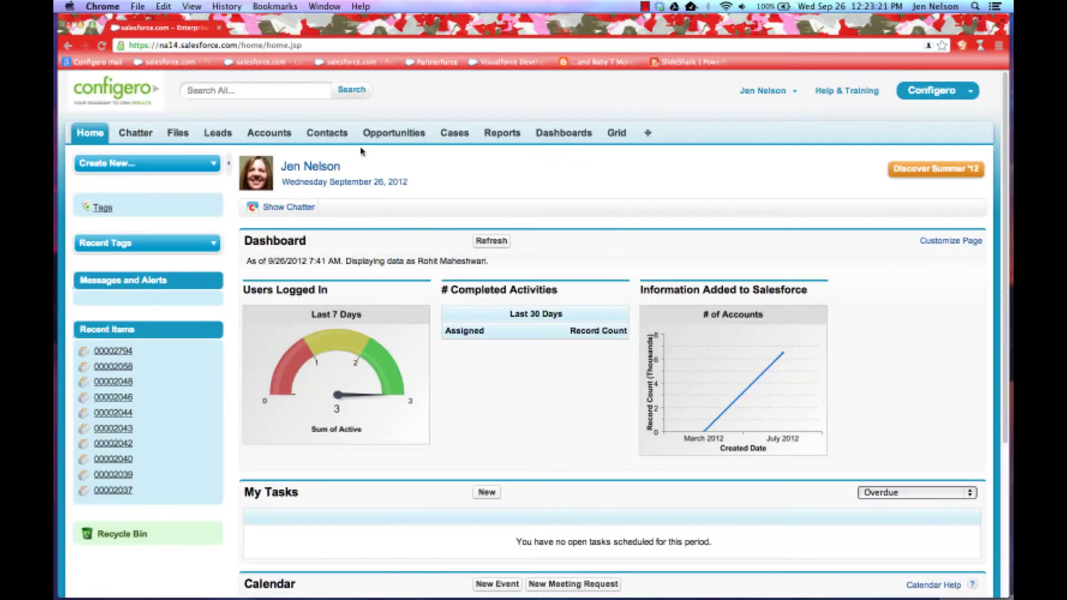
click(269, 133)
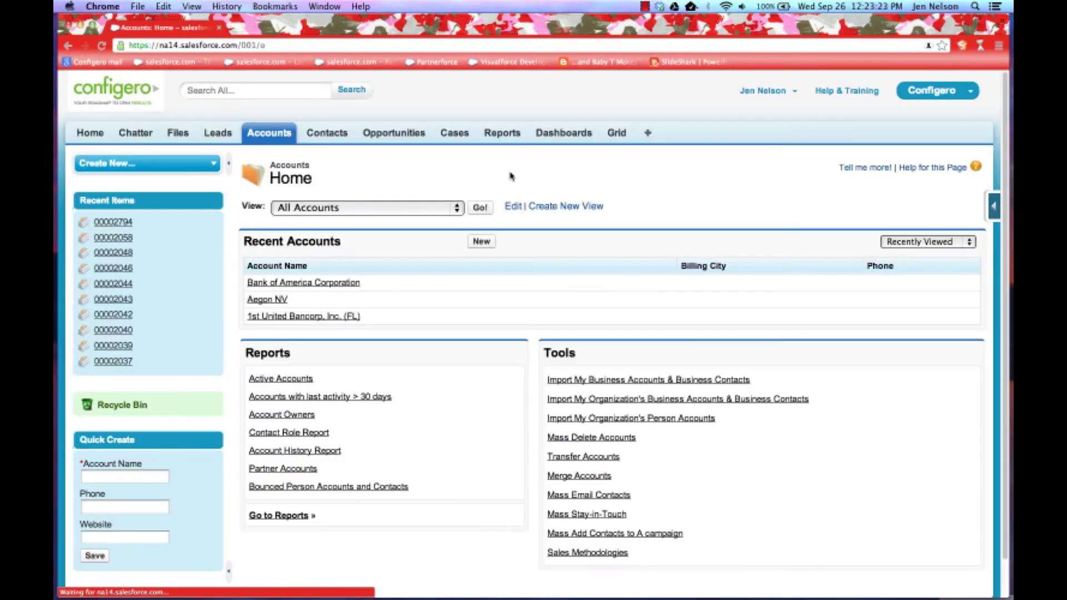
click(315, 282)
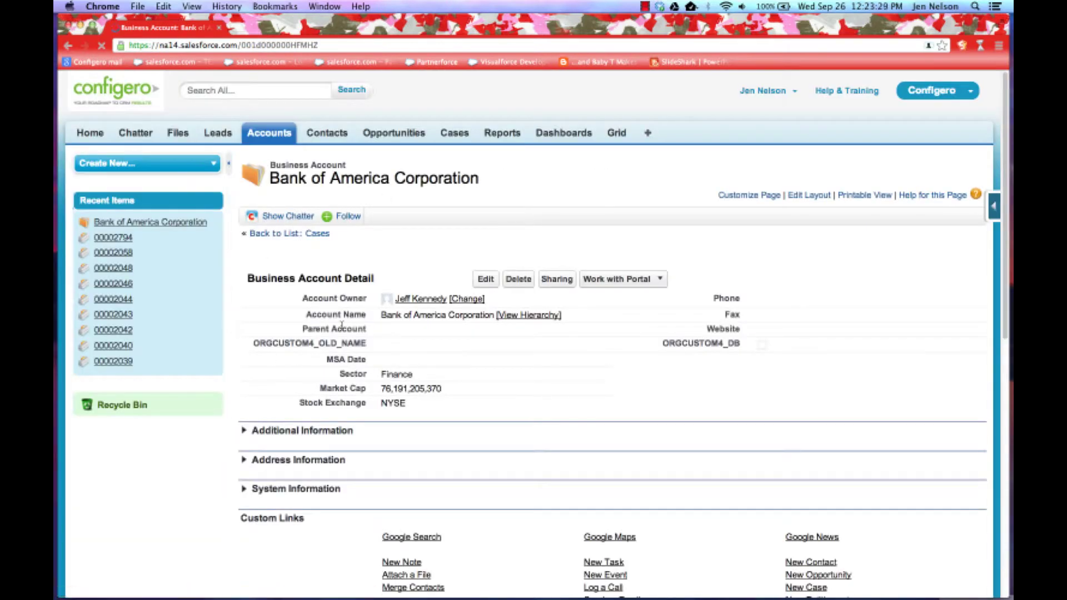
scroll(301, 271, up, 10)
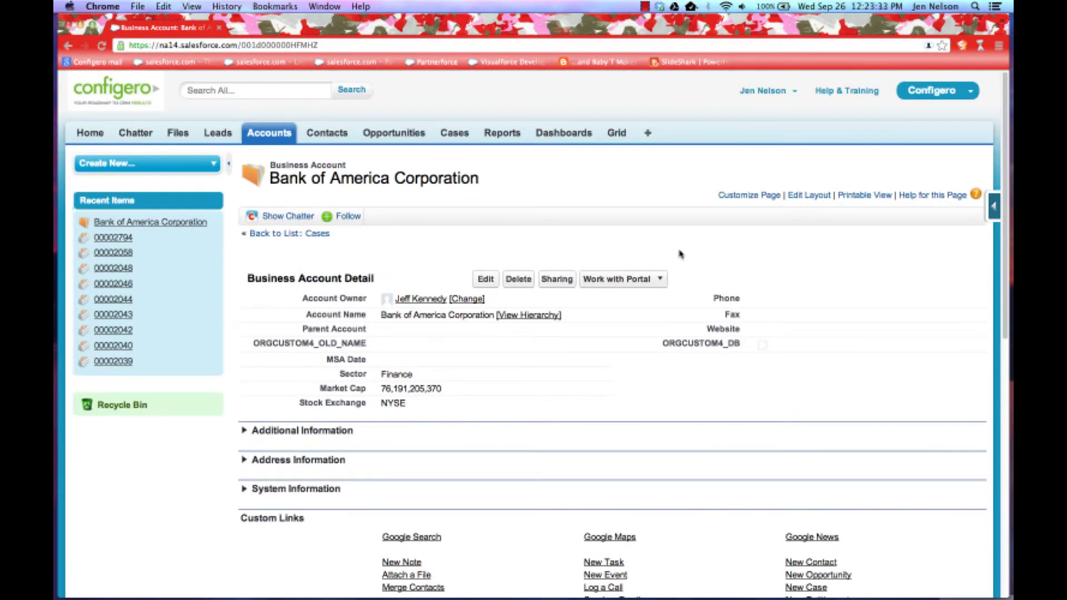
click(810, 196)
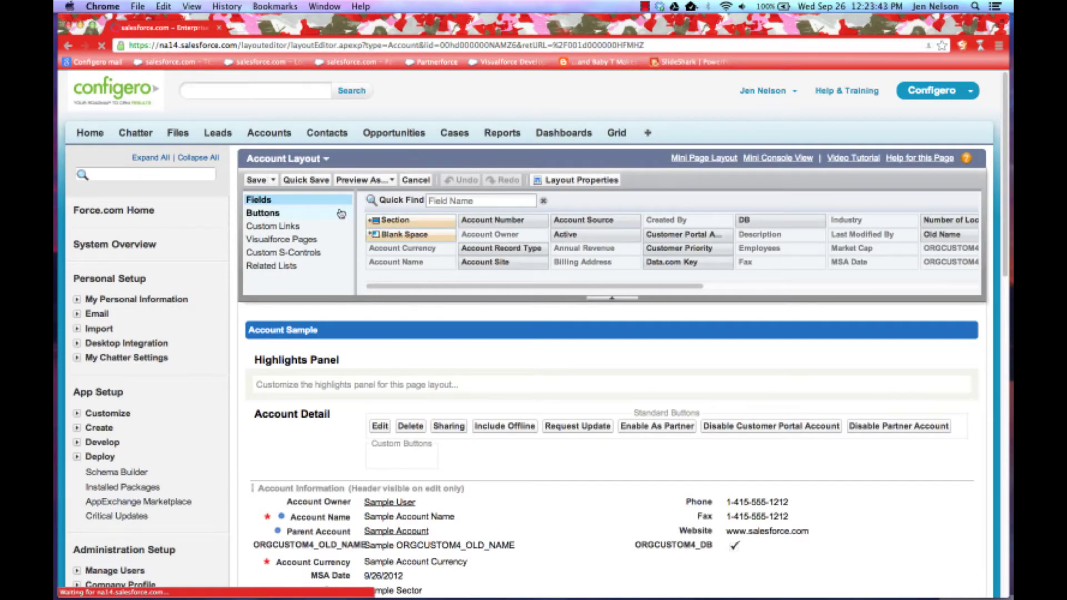
click(305, 239)
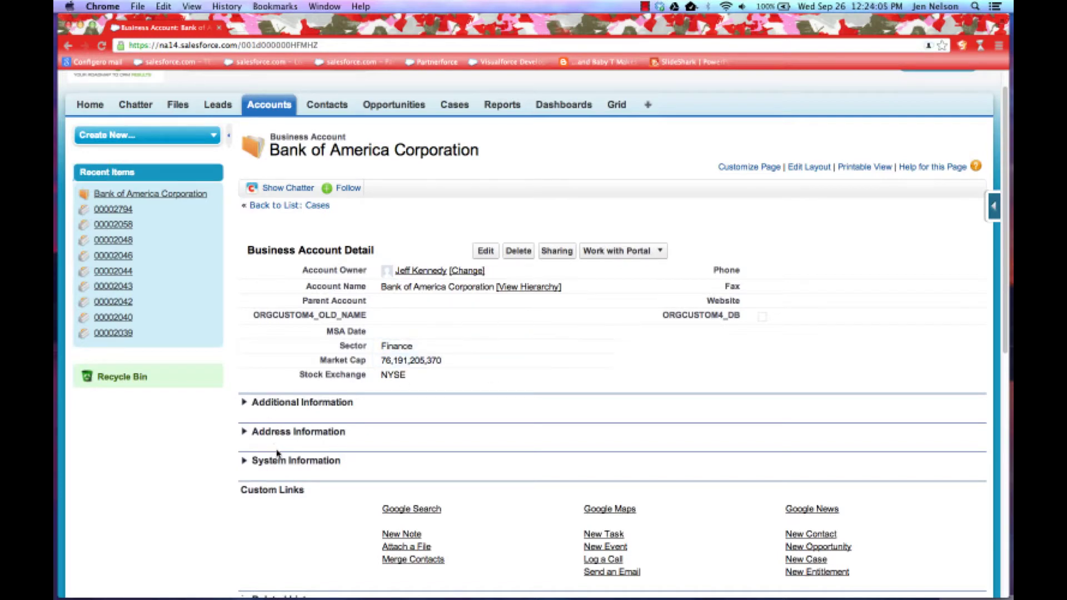
scroll(453, 388, down, 5)
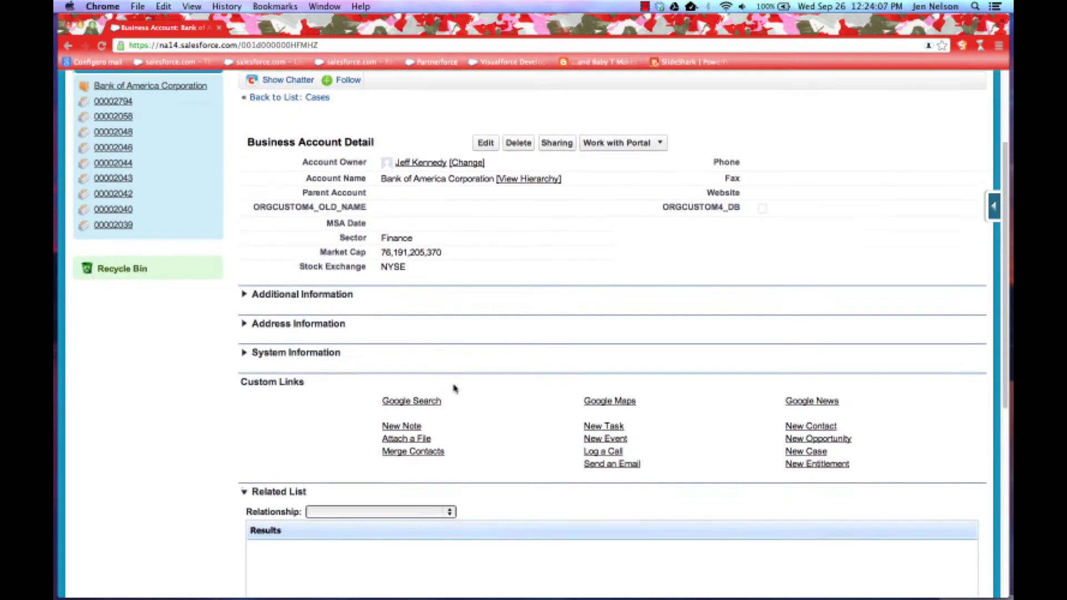
scroll(453, 388, down, 10)
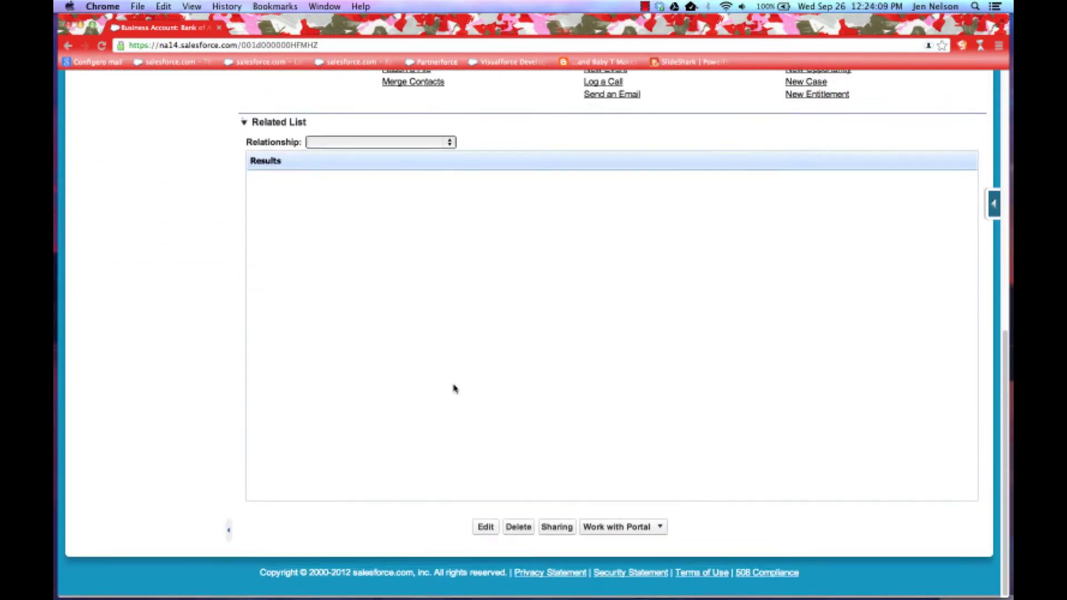
scroll(453, 388, up, 4)
scroll(453, 387, up, 1)
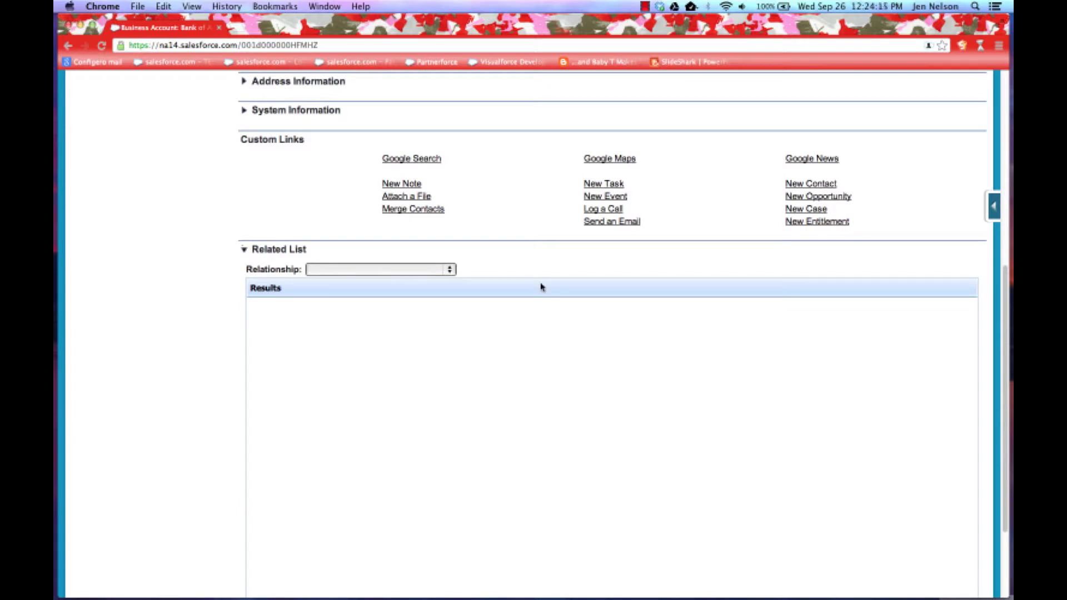
scroll(542, 287, up, 10)
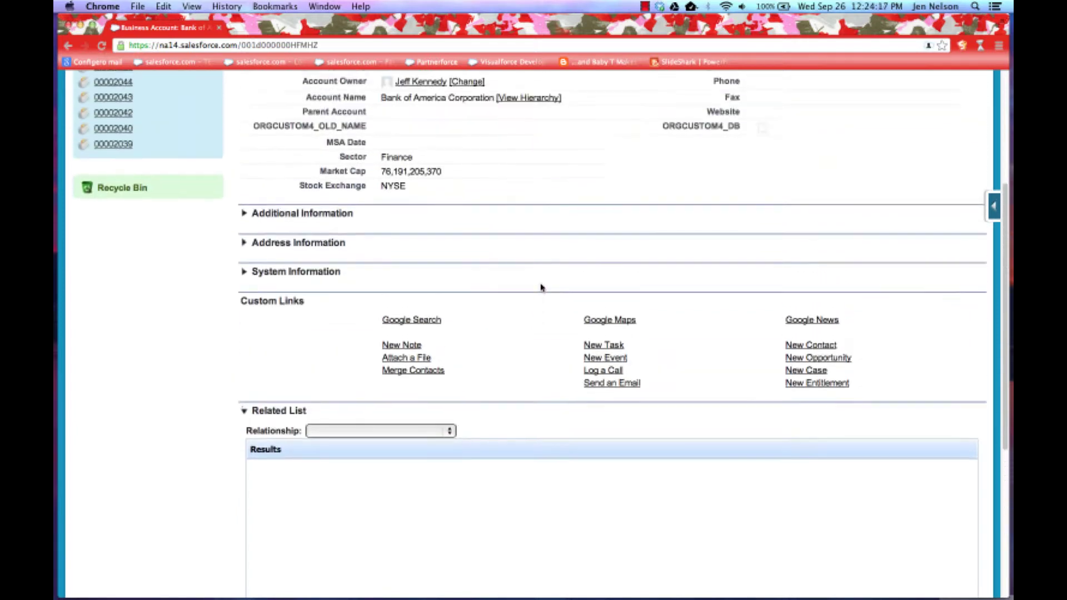
scroll(542, 287, up, 3)
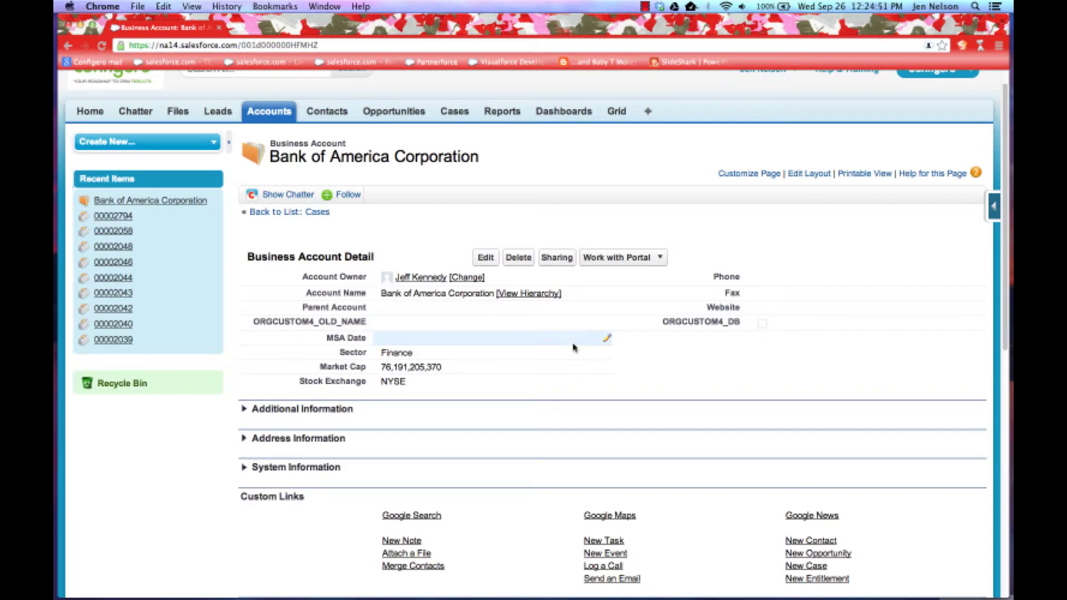
scroll(574, 347, down, 5)
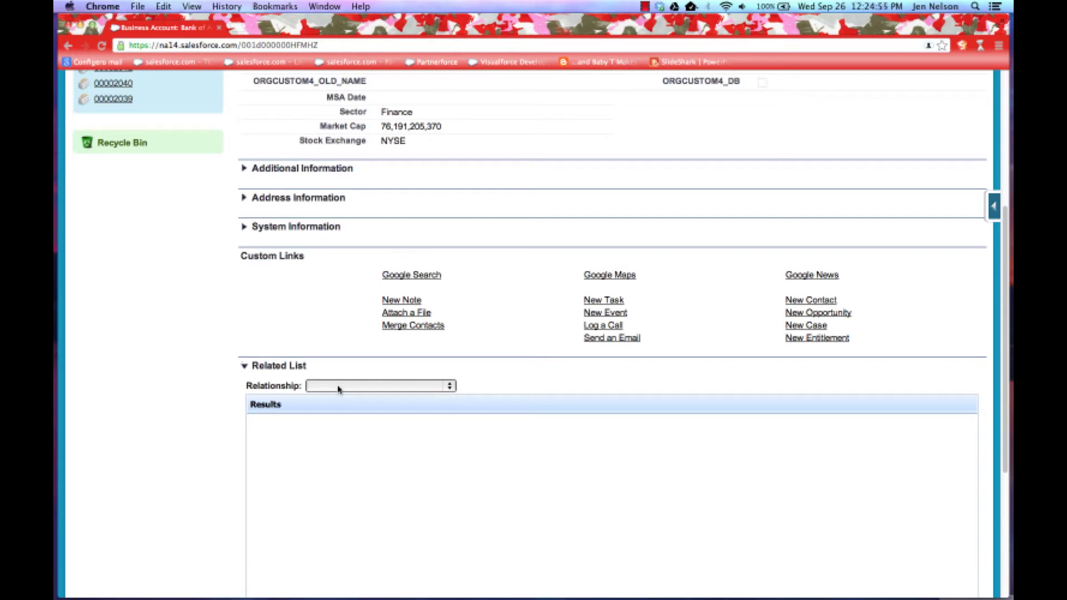
Set the Related List relationship to Case (AccountId) to load Bank of America's cases
click(339, 386)
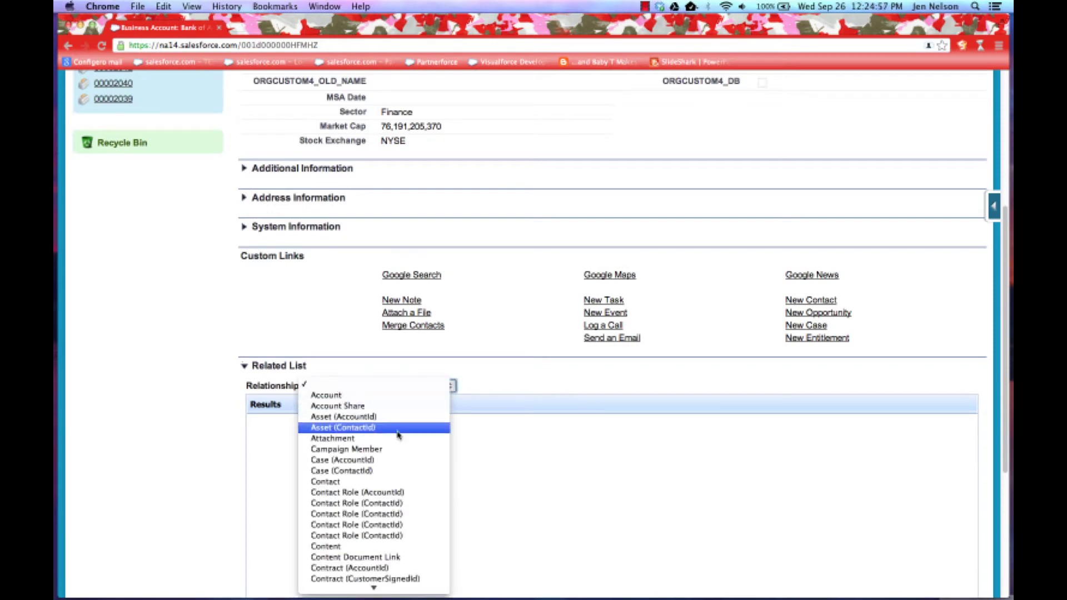
scroll(398, 434, down, 10)
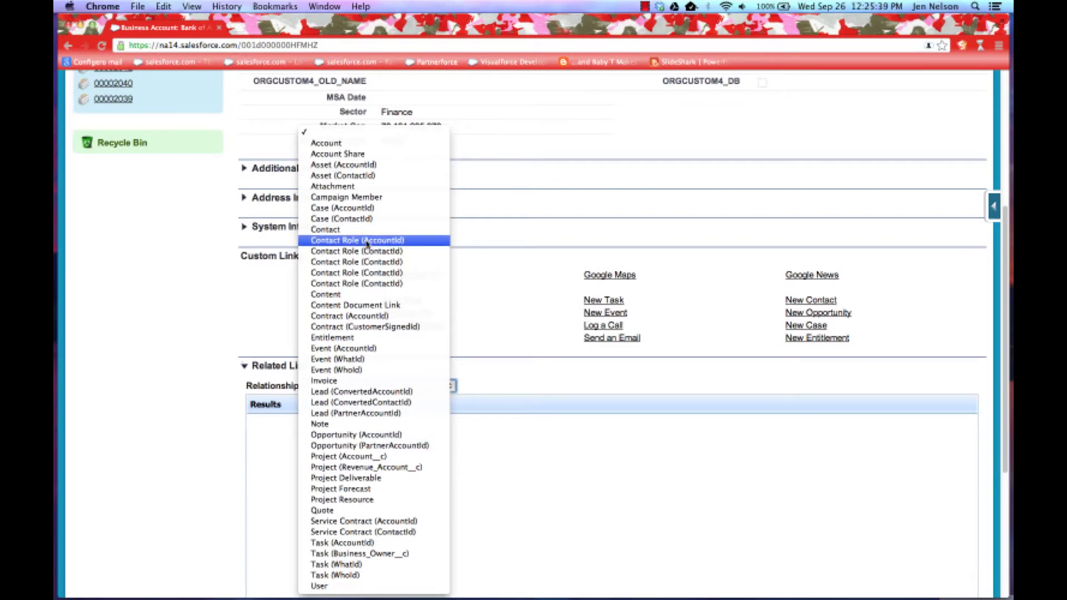
click(362, 209)
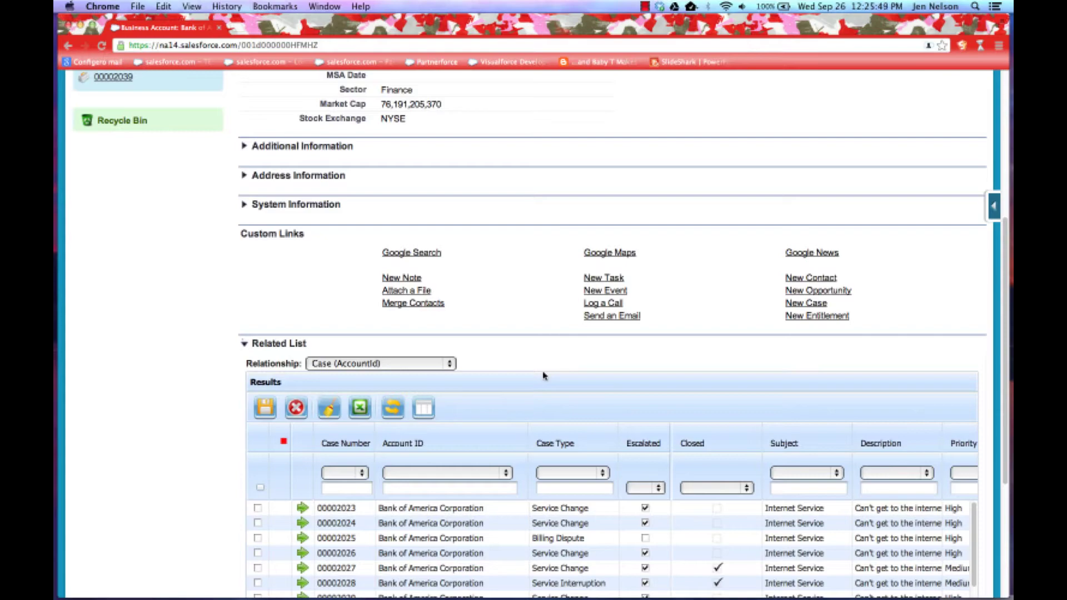
Scroll down to the grid listing the 26 Bank of America Corporation cases
scroll(543, 375, down, 5)
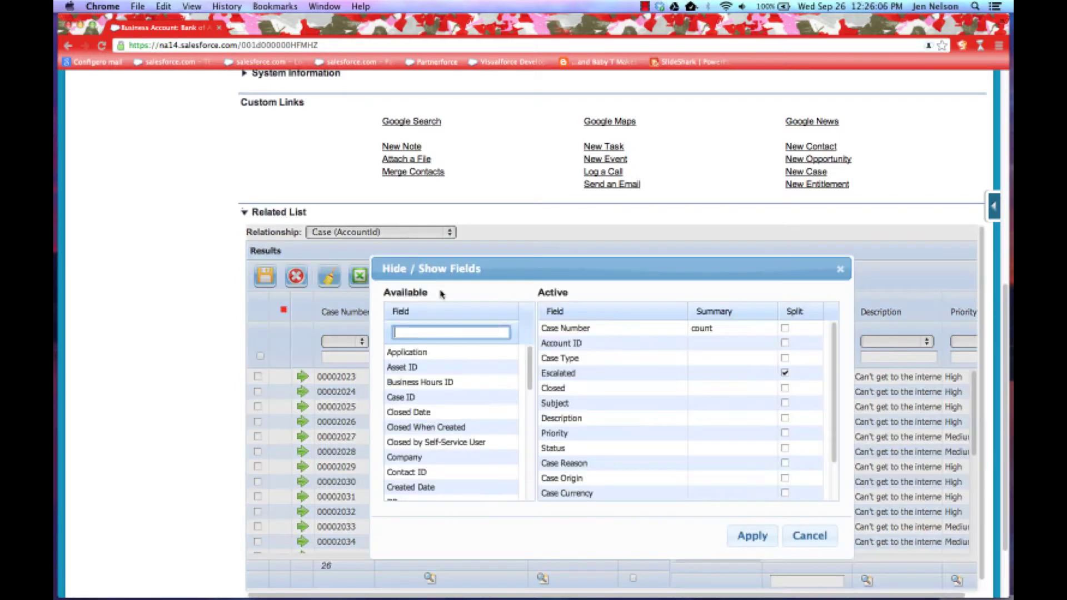
In Hide / Show Fields, keep Count as the Case Number summary, then cancel unchanged
click(423, 276)
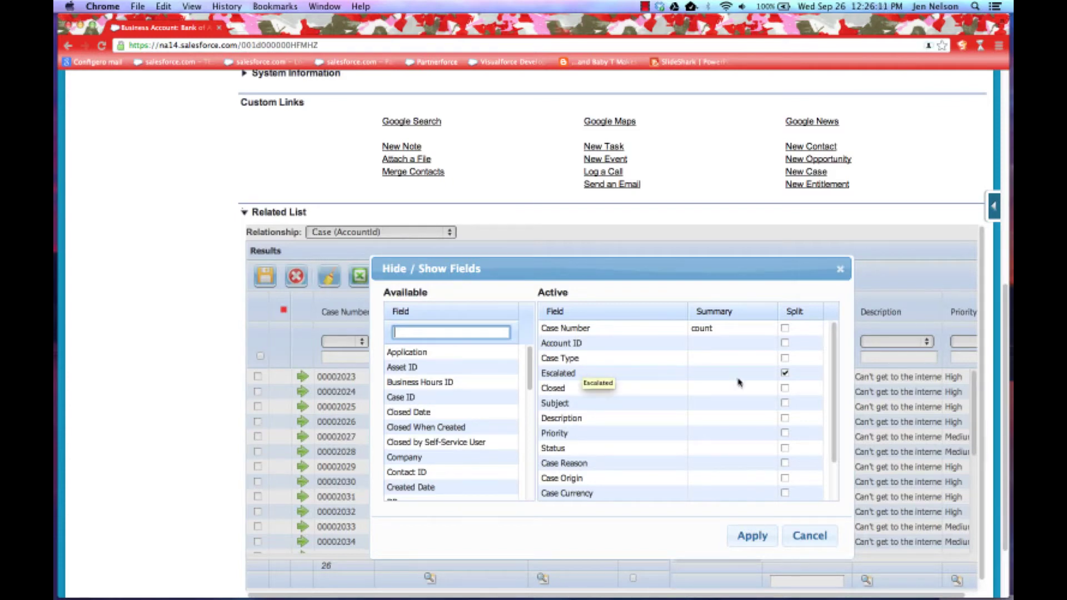
click(722, 330)
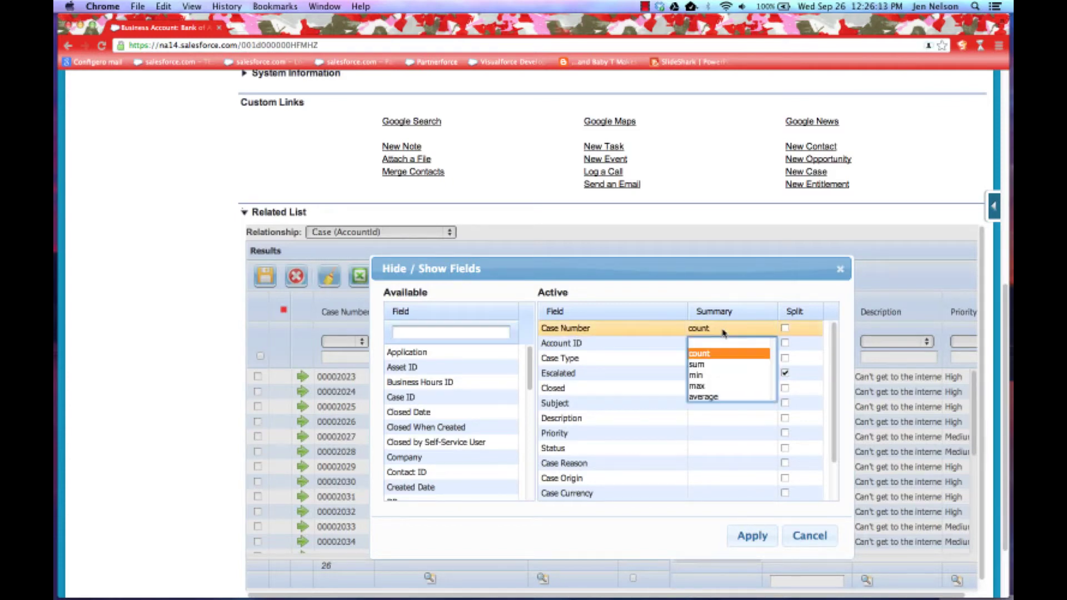
click(634, 348)
scroll(643, 406, down, 2)
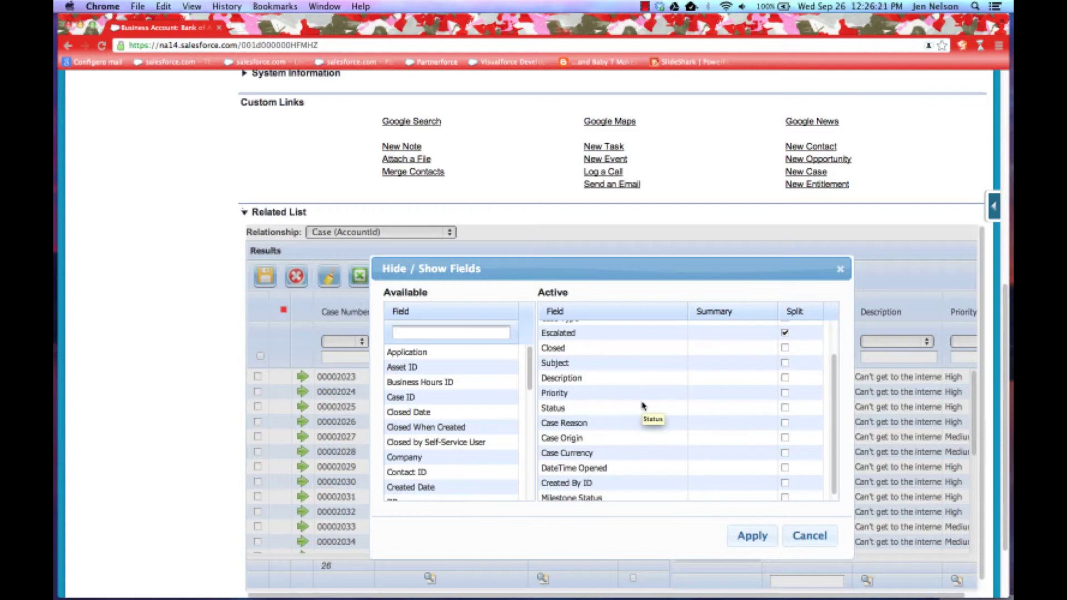
scroll(642, 396, up, 3)
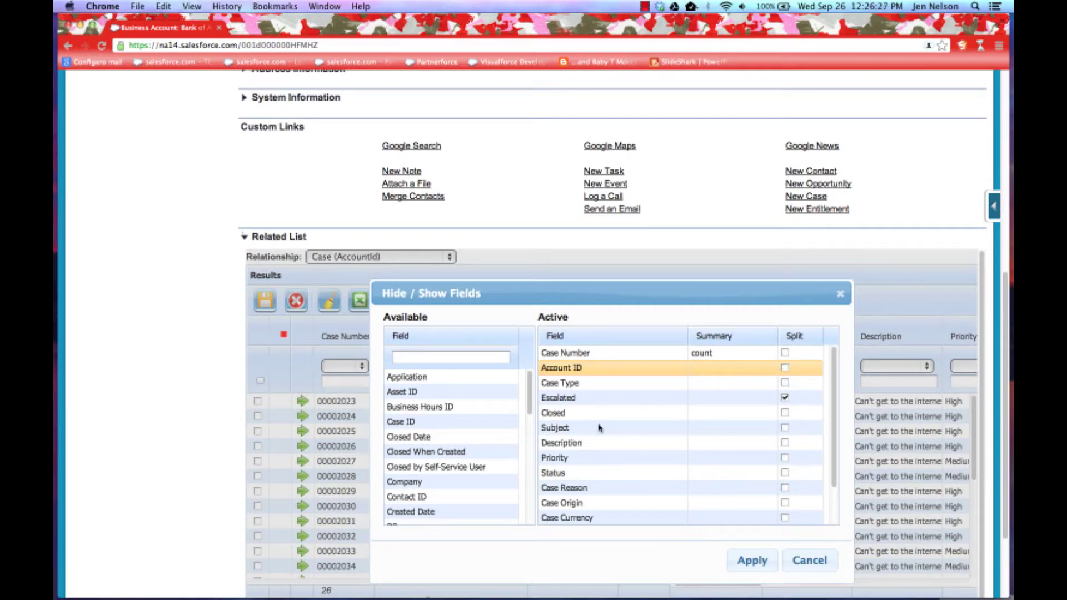
click(807, 562)
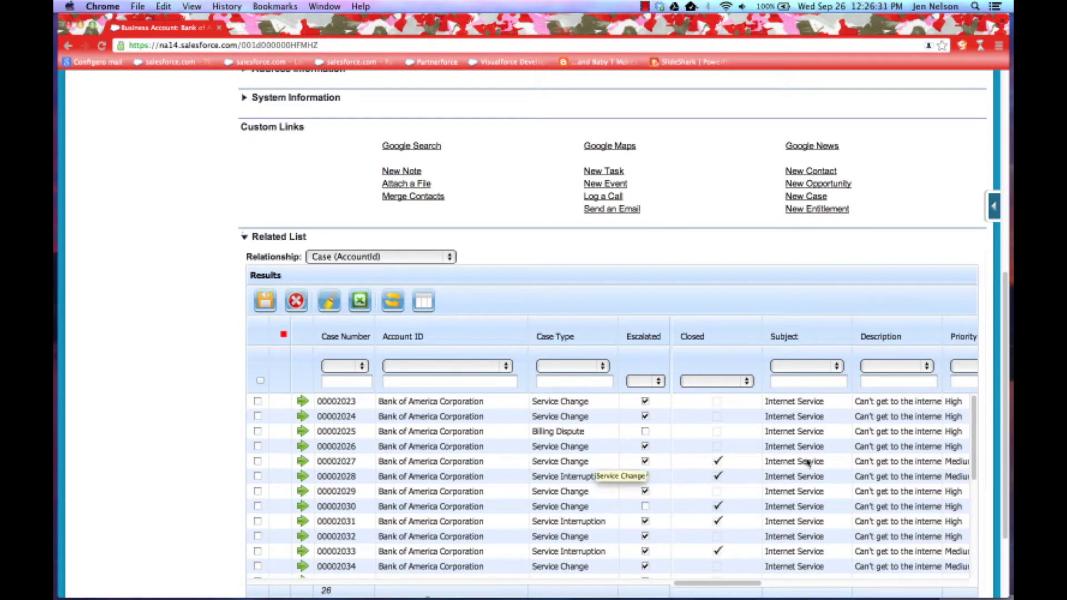
scroll(817, 462, right, 5)
scroll(823, 461, right, 6)
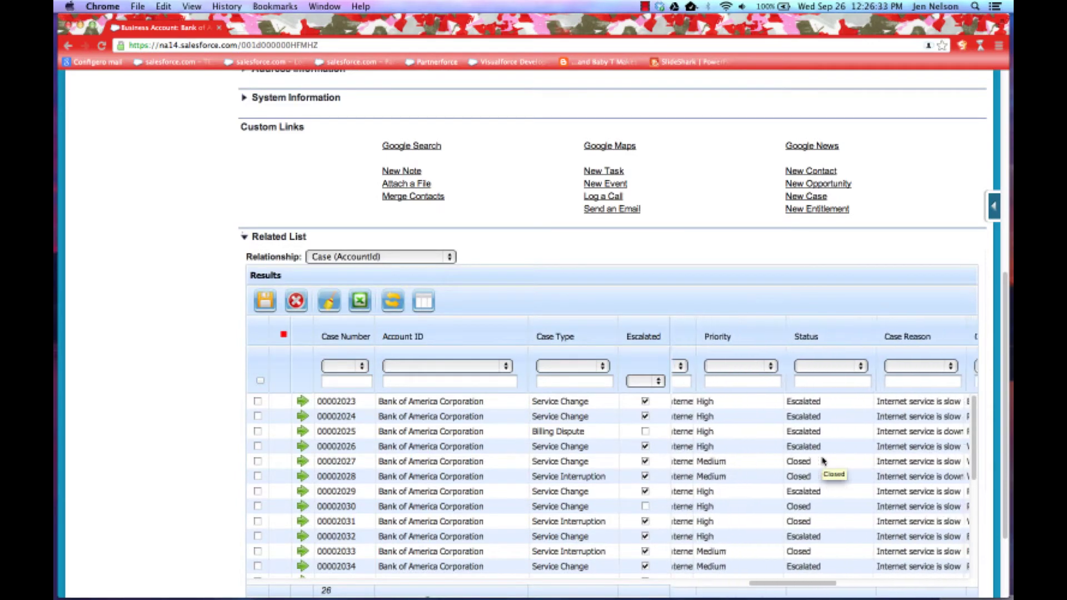
scroll(823, 461, right, 3)
scroll(823, 462, left, 5)
scroll(823, 461, down, 1)
scroll(823, 460, left, 4)
scroll(823, 460, left, 1)
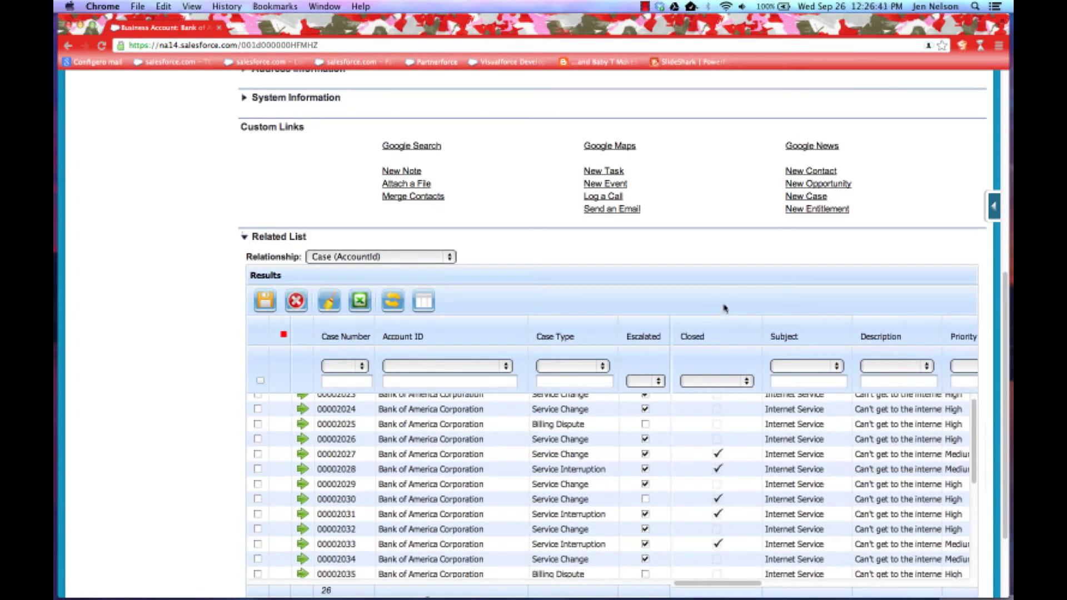
scroll(725, 309, down, 1)
scroll(725, 308, down, 3)
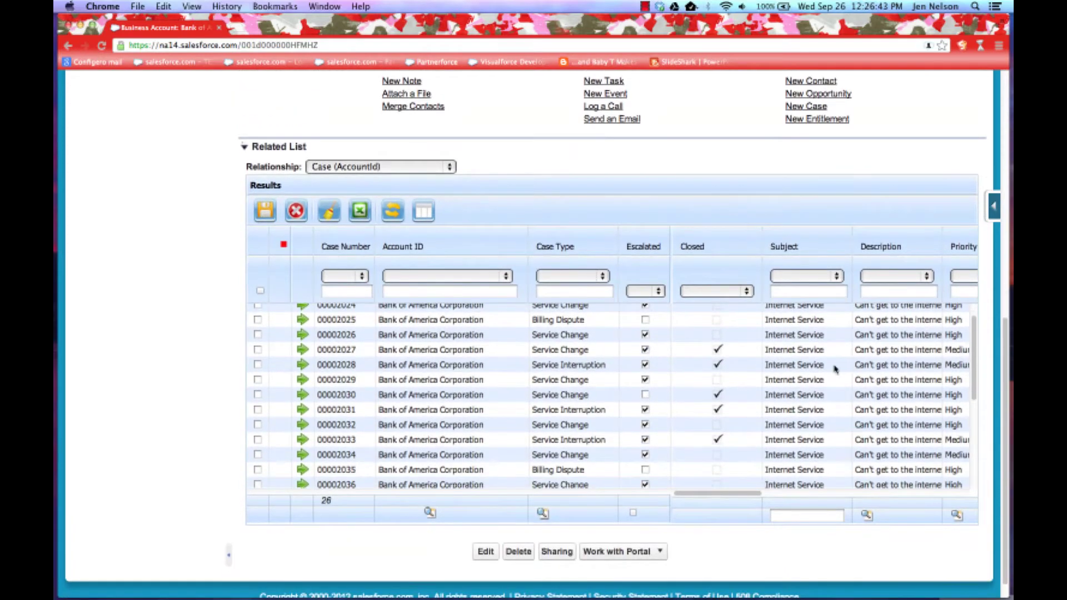
scroll(836, 369, right, 1)
scroll(836, 370, right, 4)
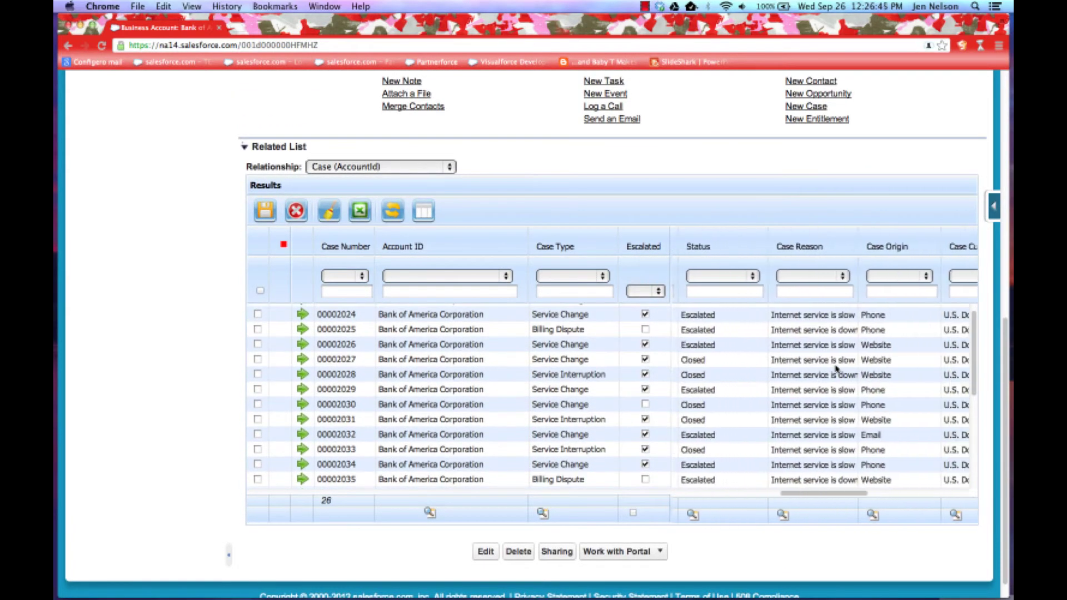
scroll(839, 348, right, 4)
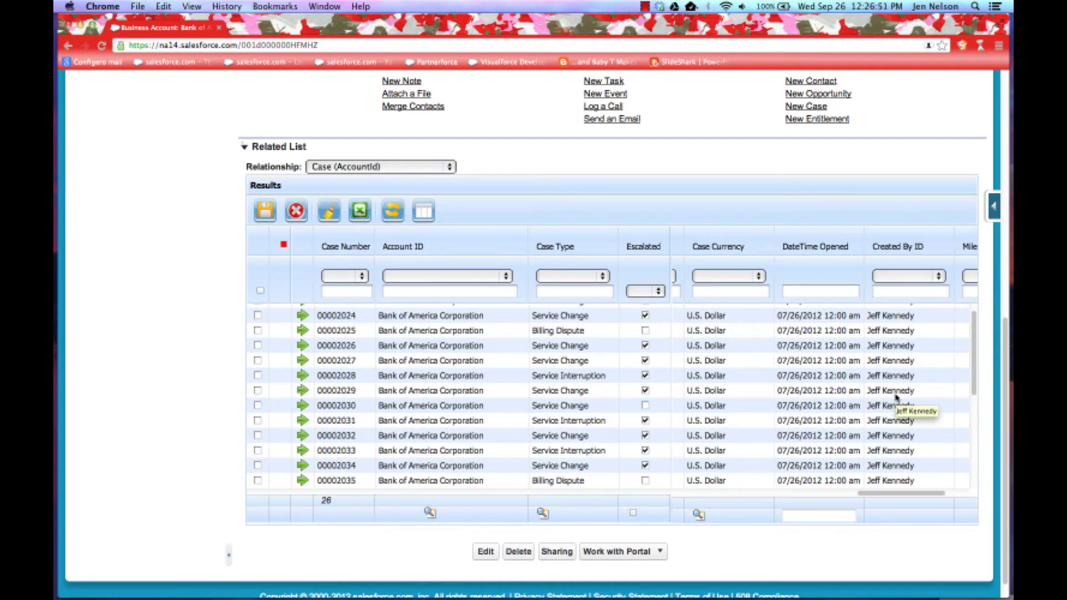
scroll(896, 396, left, 10)
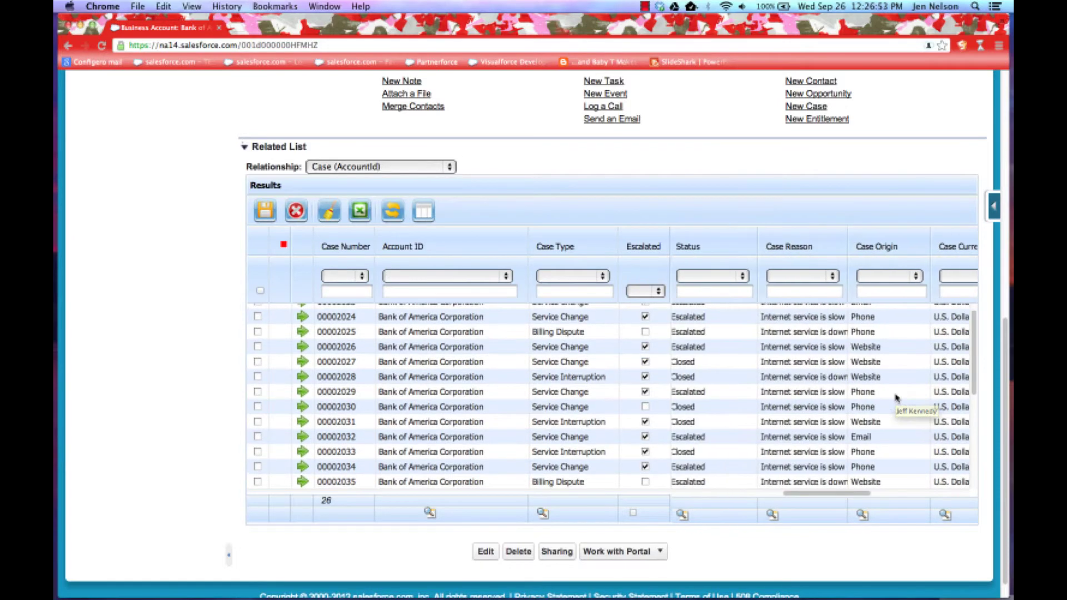
scroll(895, 396, left, 6)
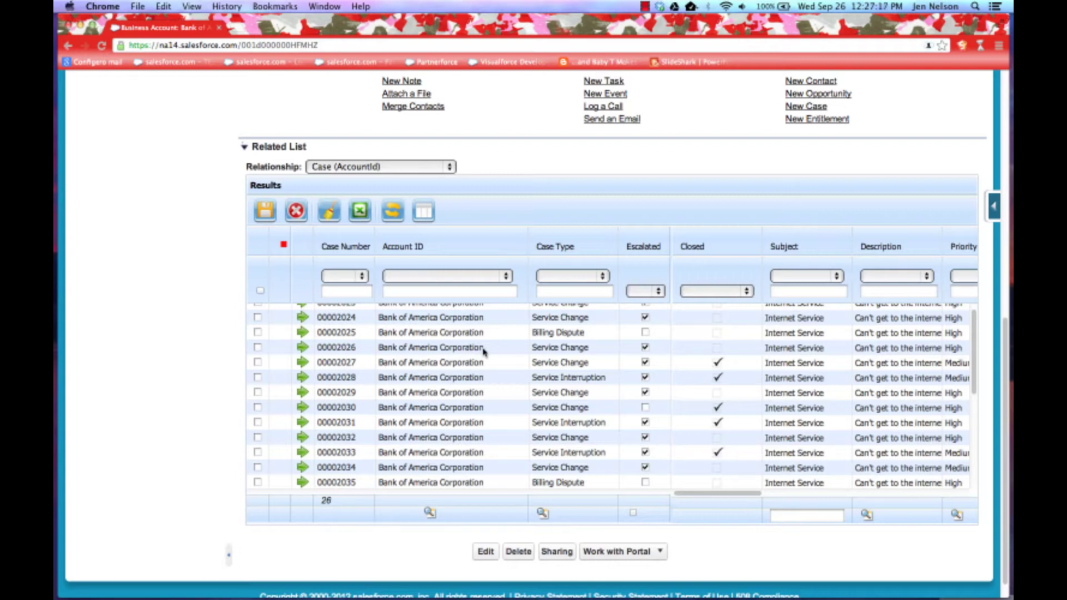
click(348, 293)
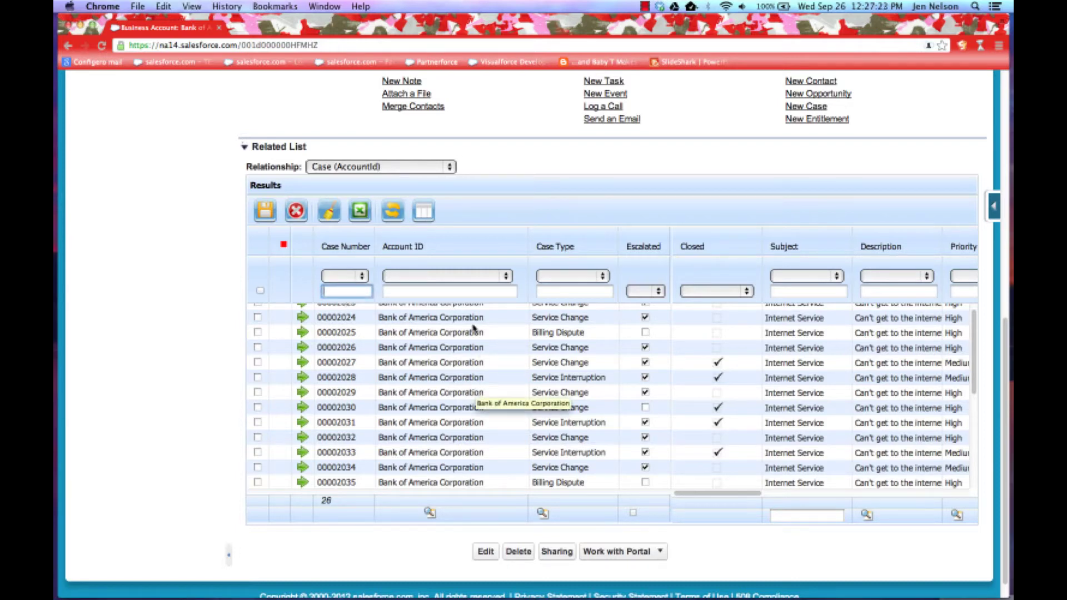
click(553, 293)
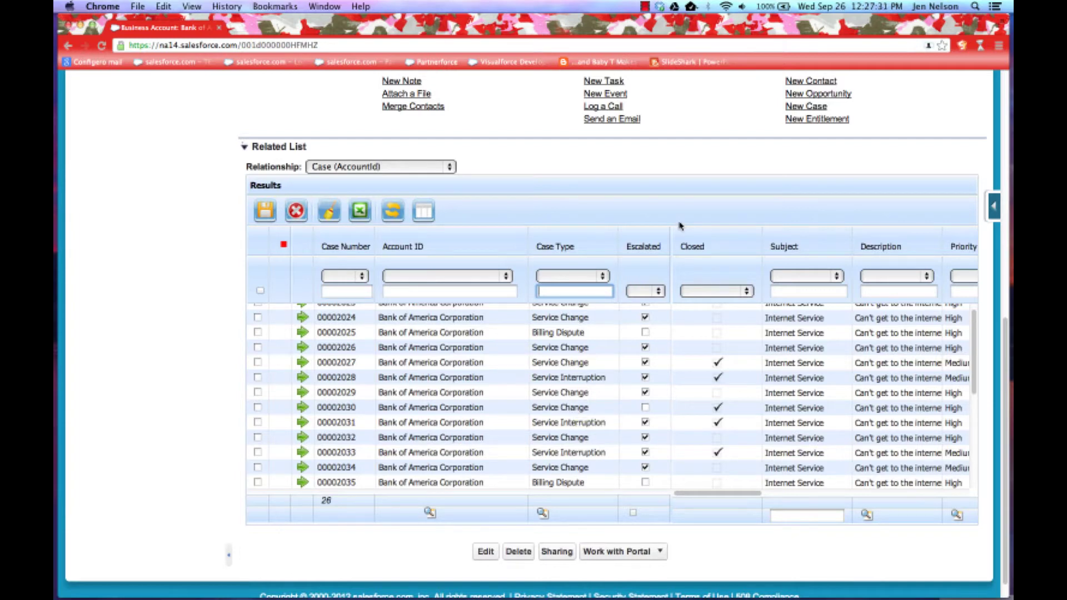
text(~srv)
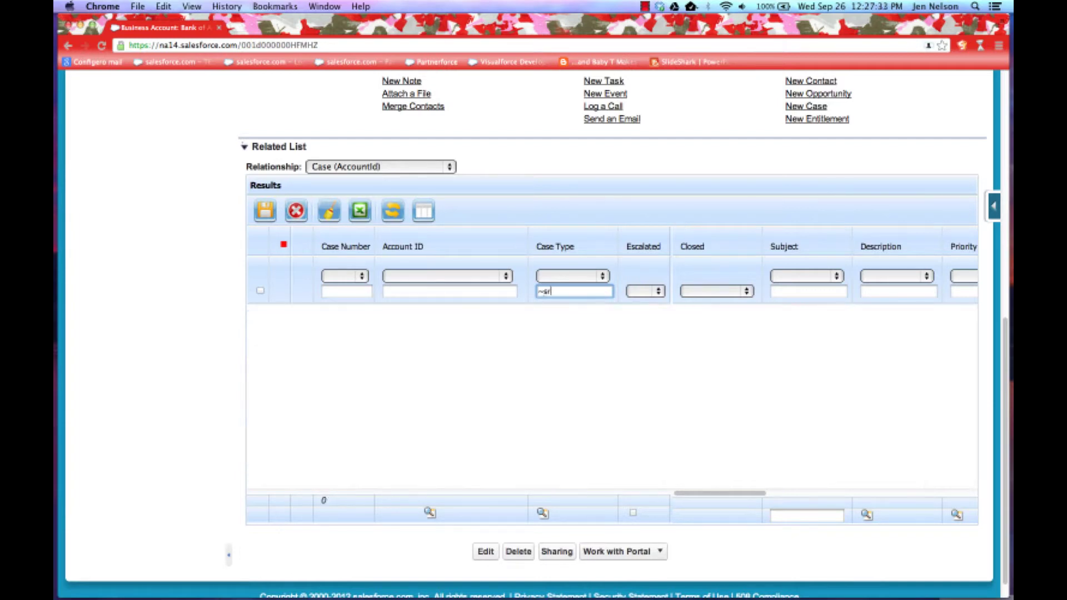
text(c)
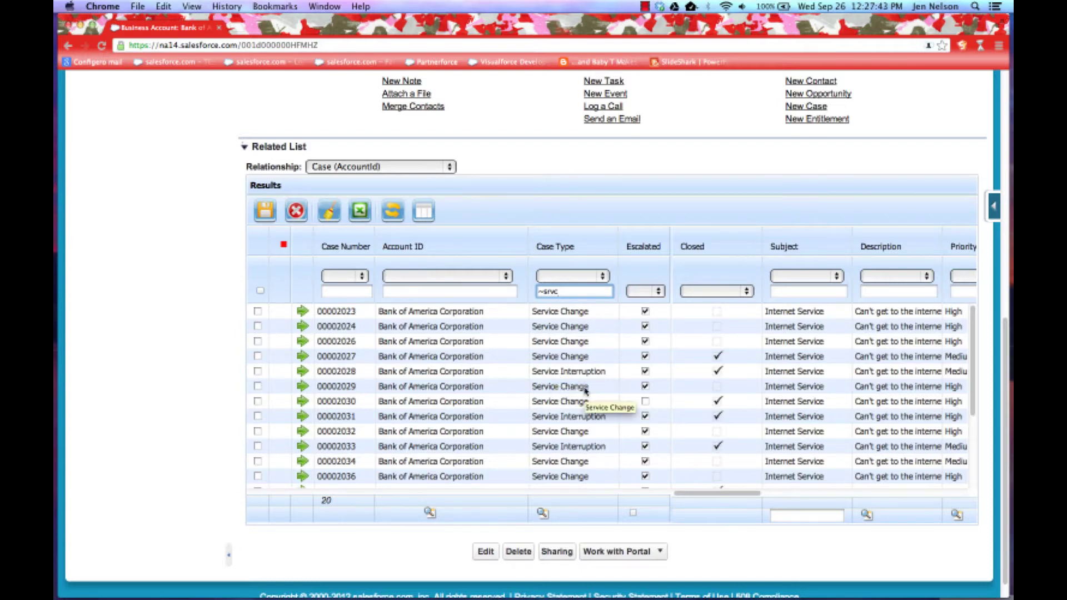
scroll(584, 391, down, 1)
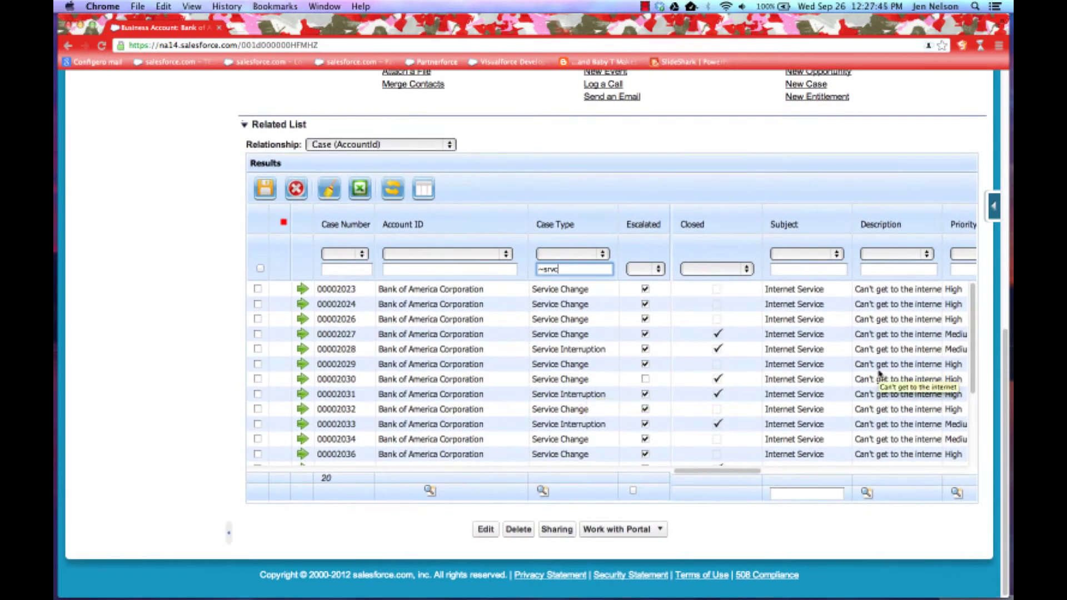
scroll(881, 378, down, 2)
scroll(879, 373, down, 2)
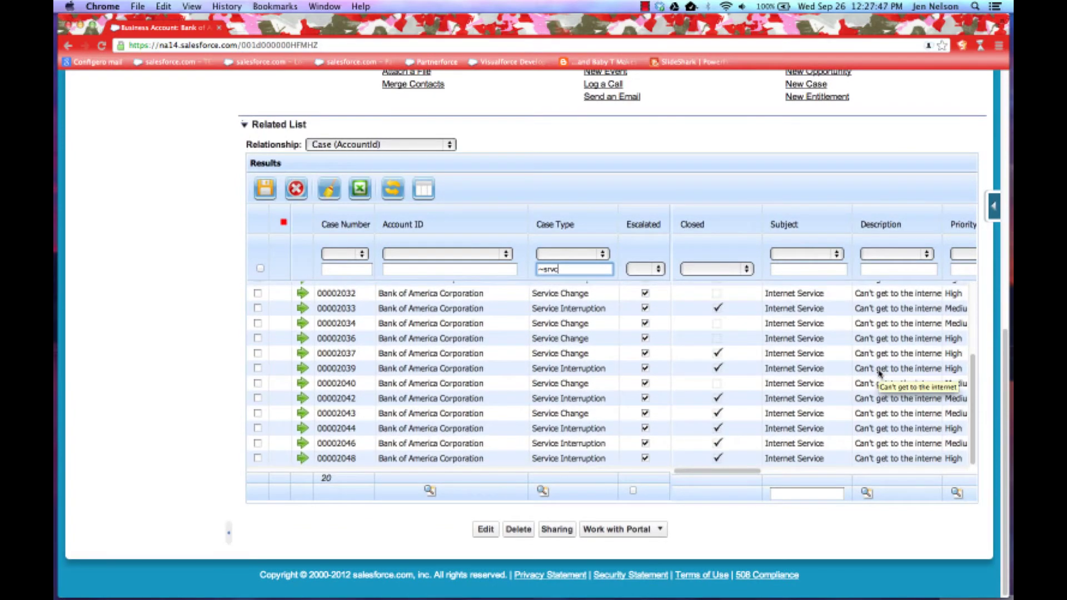
scroll(880, 373, up, 5)
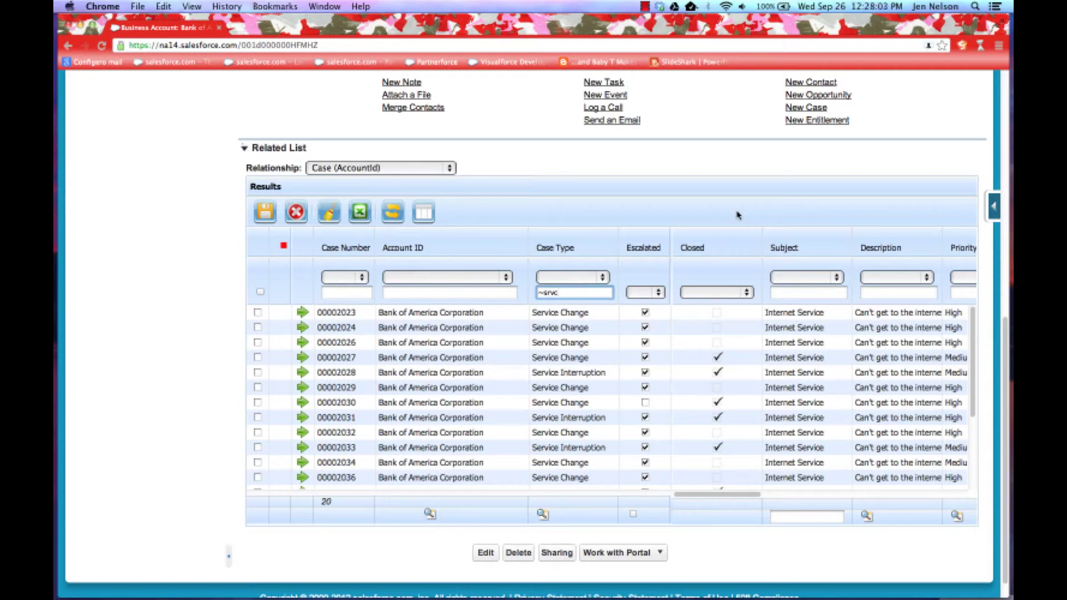
text(&int)
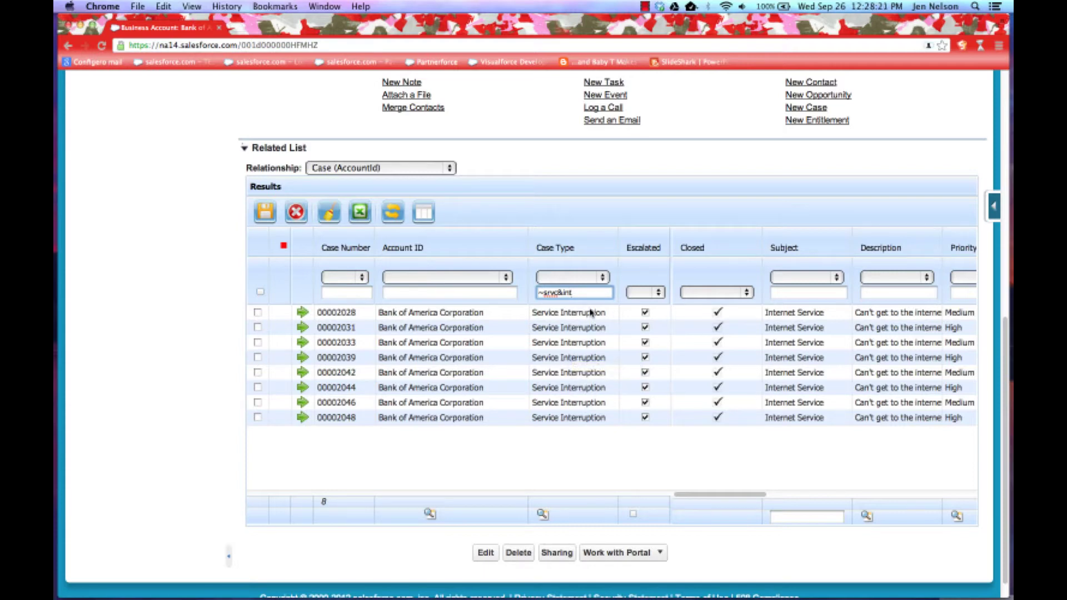
drag(582, 293, 511, 288)
key(BackSpace)
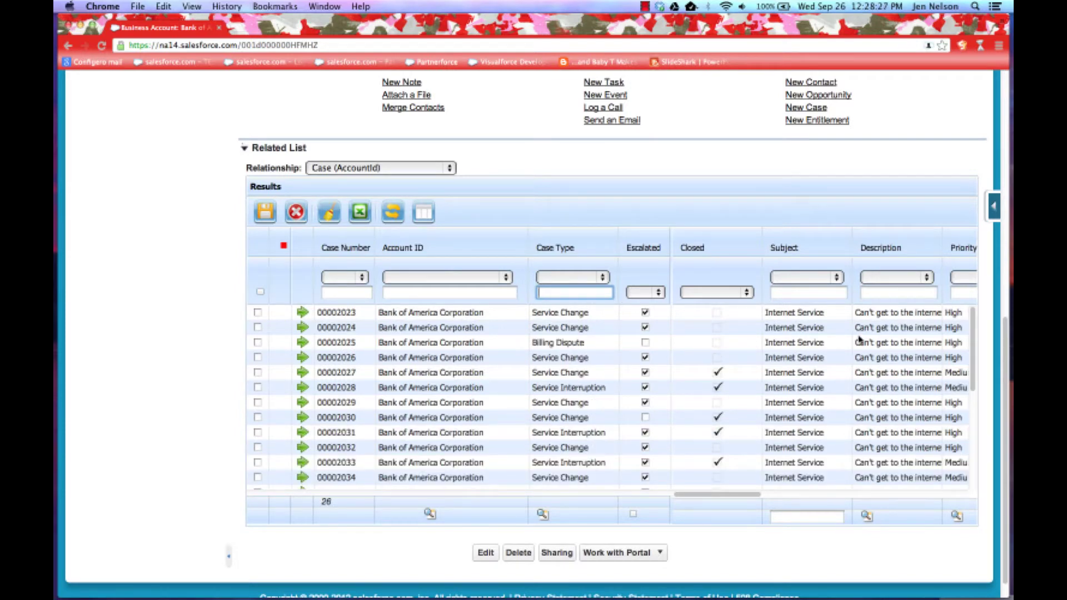
Sort the cases by Case Type ascending, with Case Number descending within each type
scroll(859, 340, right, 3)
scroll(859, 340, right, 3)
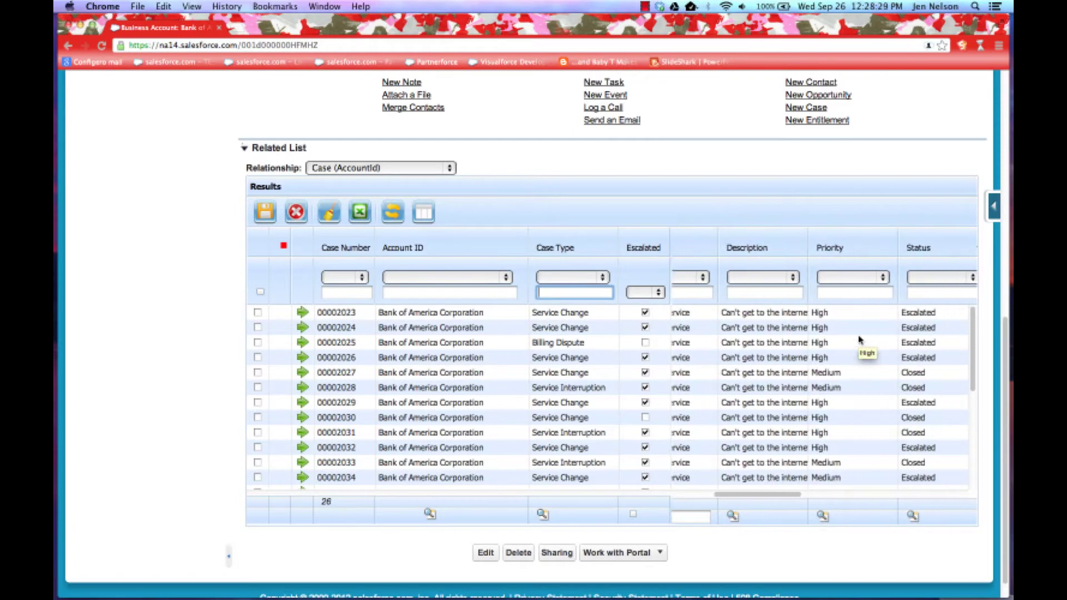
scroll(805, 369, left, 3)
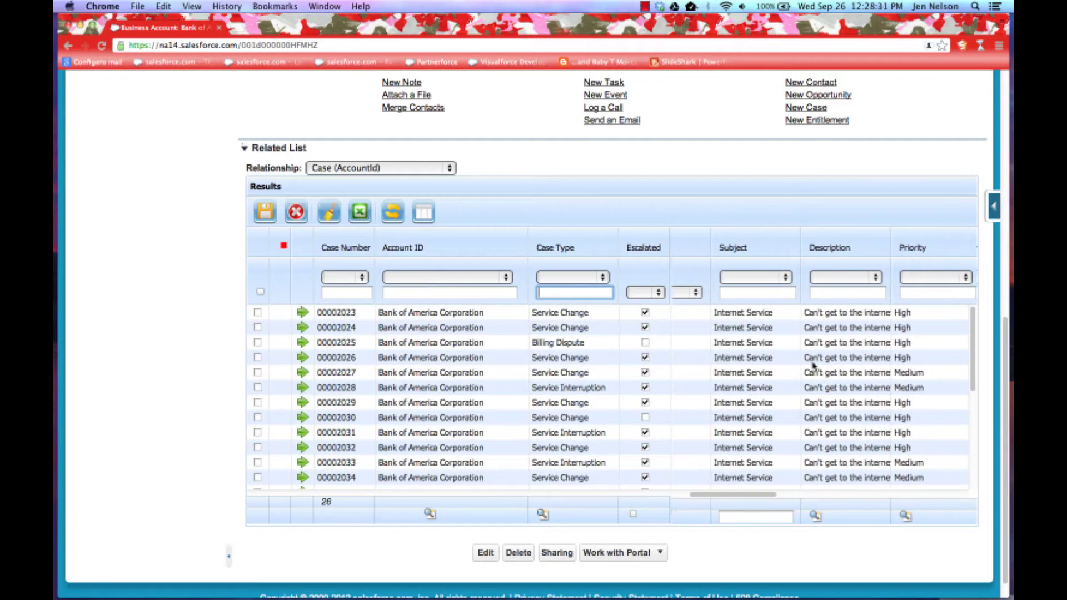
click(334, 248)
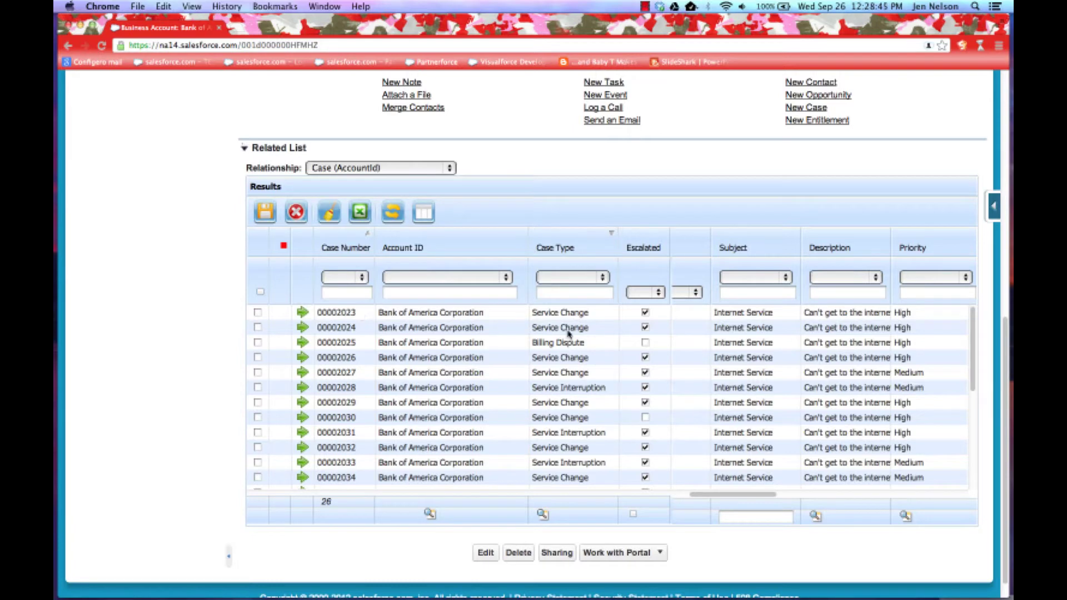
click(572, 244)
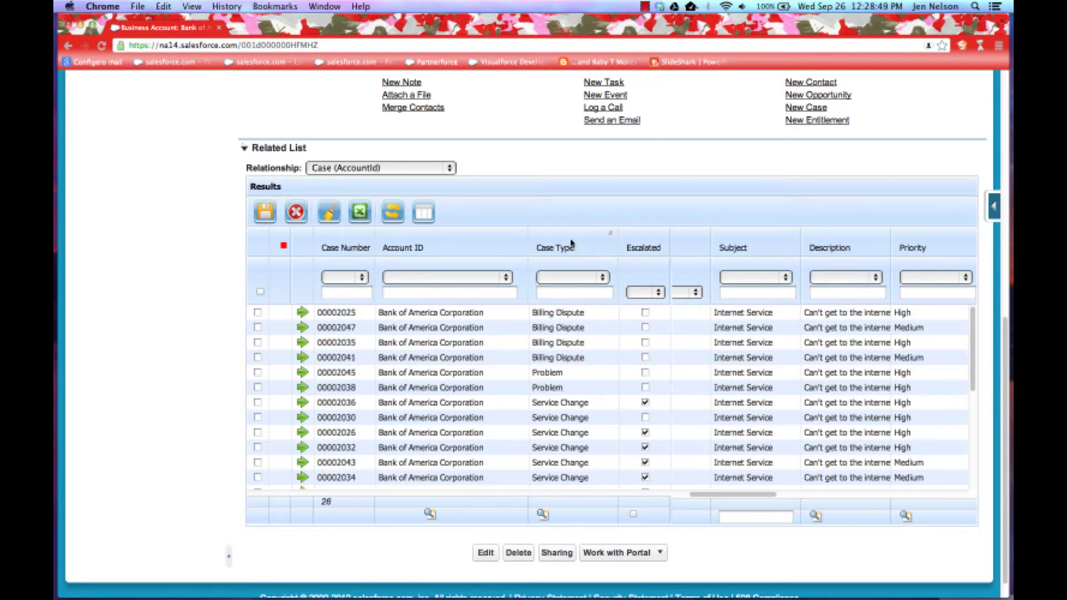
click(342, 248)
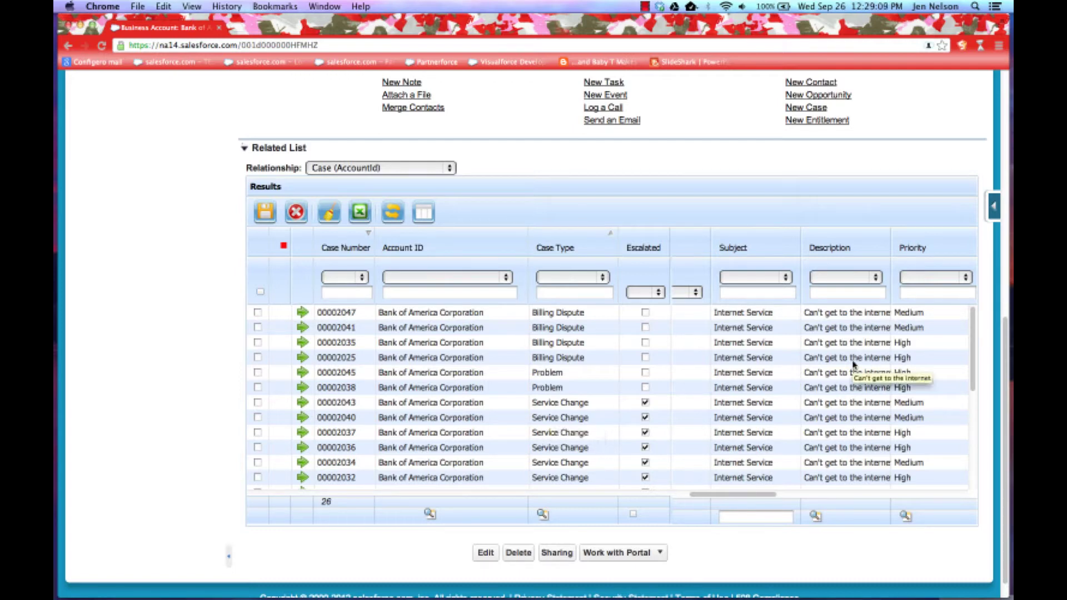
Filter Case Type by 'bil' and Priority by 'med', then select both remaining cases
click(548, 292)
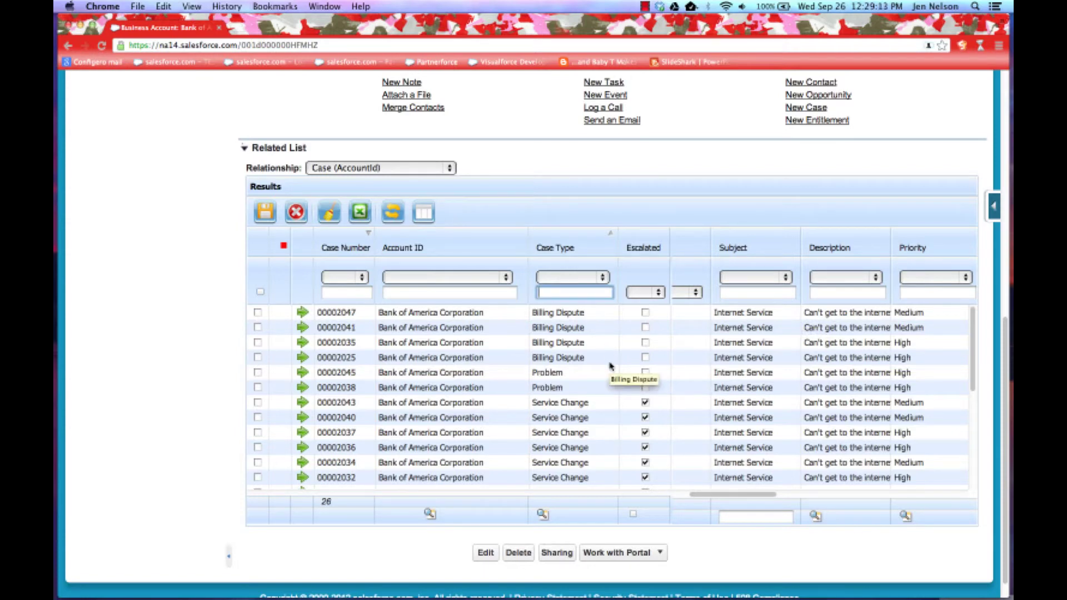
text(bil)
click(937, 293)
text(med)
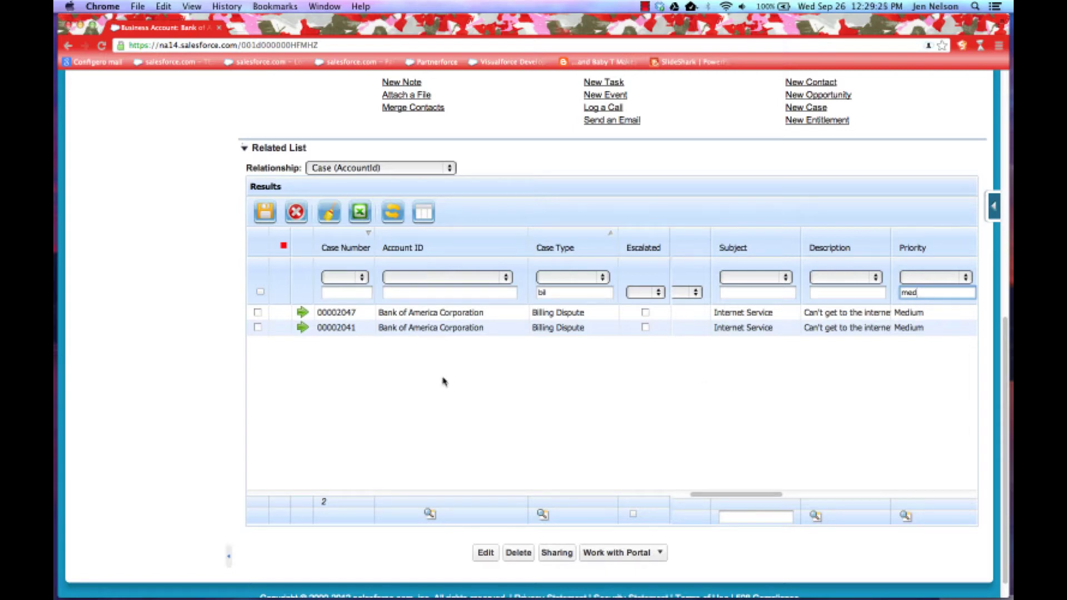
click(260, 291)
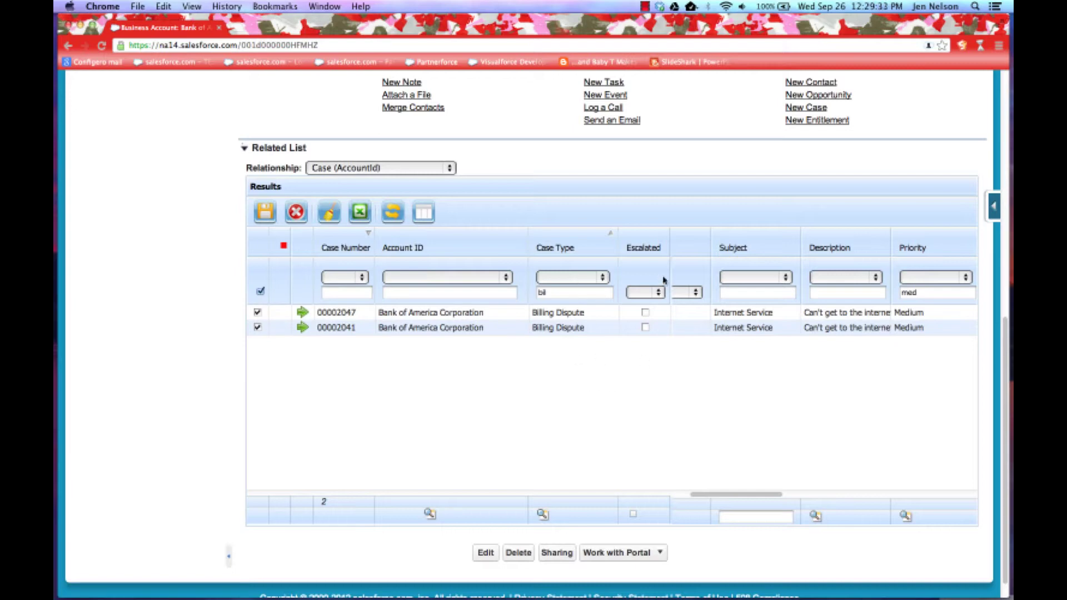
Mark both selected Billing Dispute cases Escalated and bulk-set their Priority to High
click(634, 514)
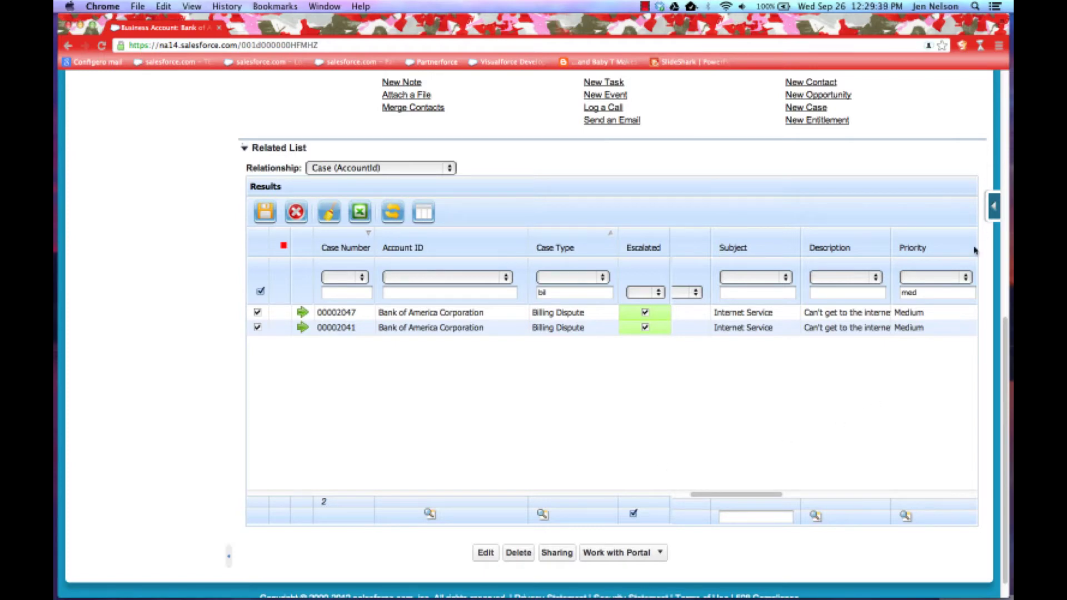
click(906, 518)
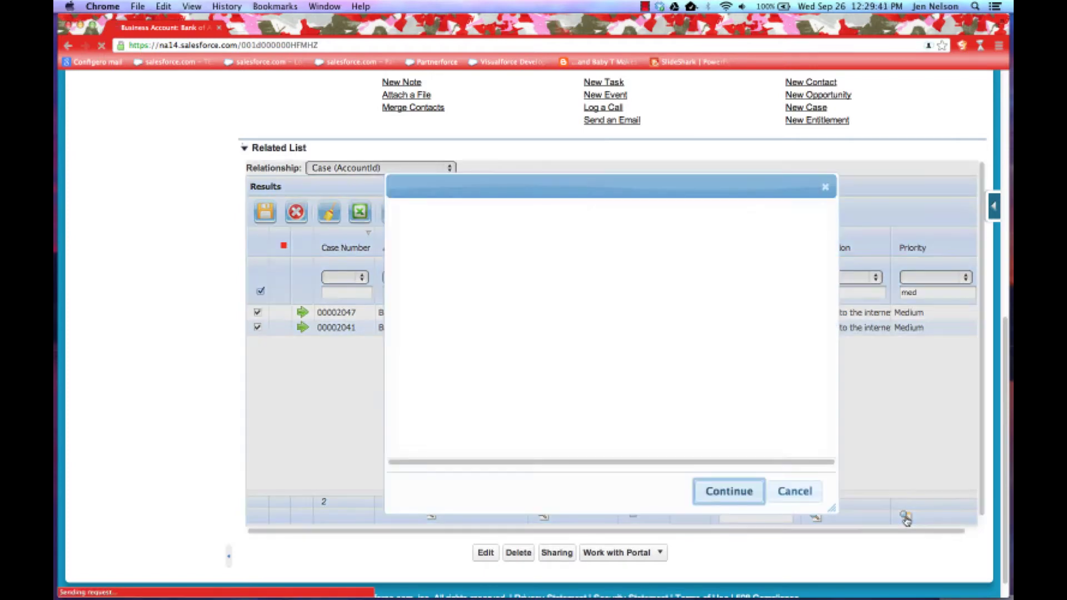
click(535, 221)
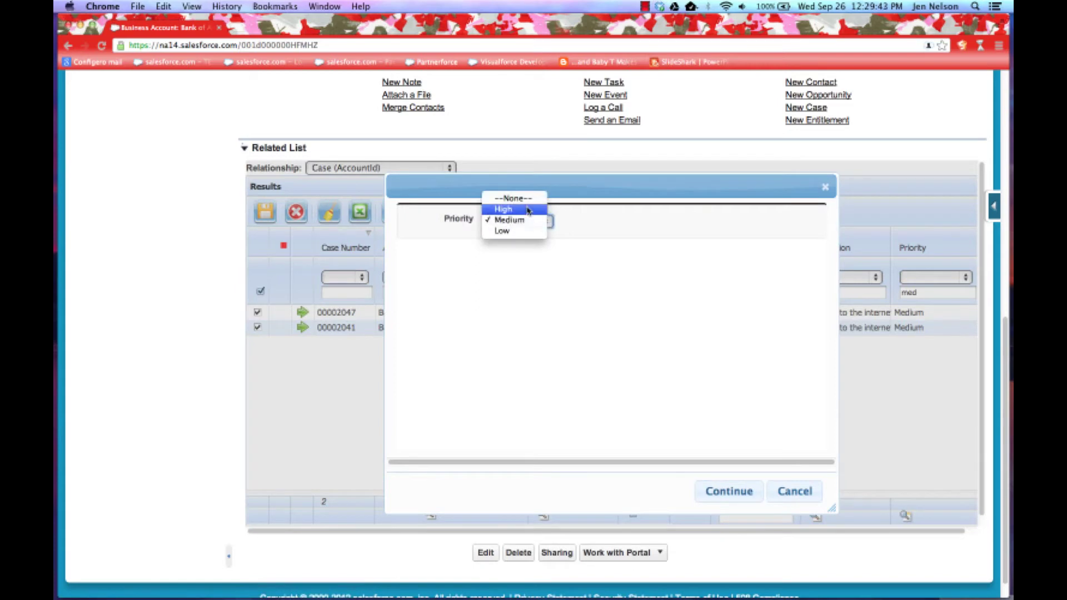
click(527, 210)
click(719, 490)
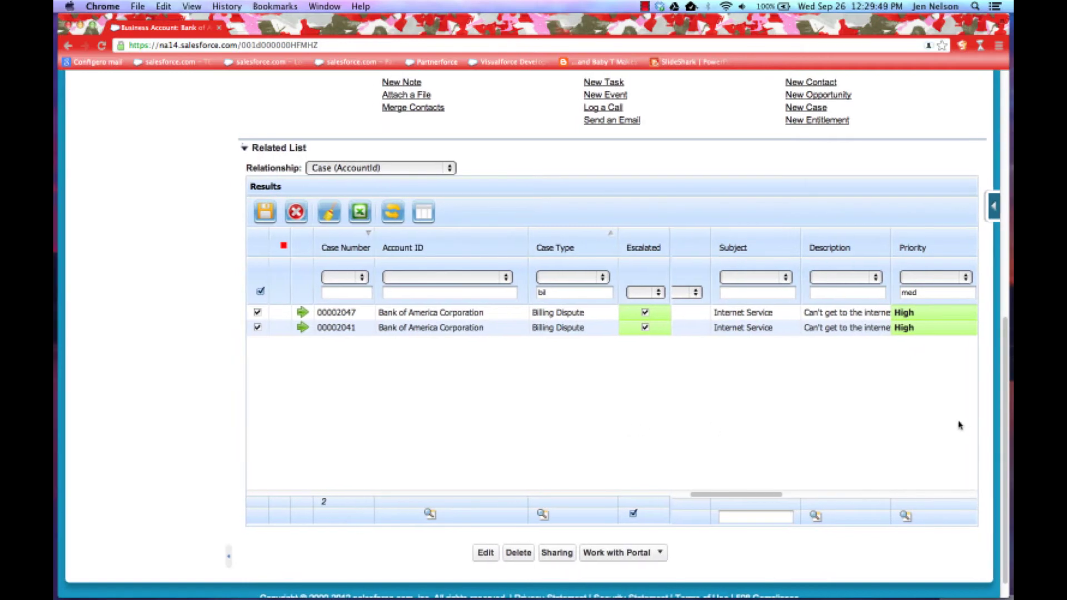
Save the Escalated changes, restoring the full list of 26 cases
scroll(959, 425, right, 5)
scroll(960, 425, right, 4)
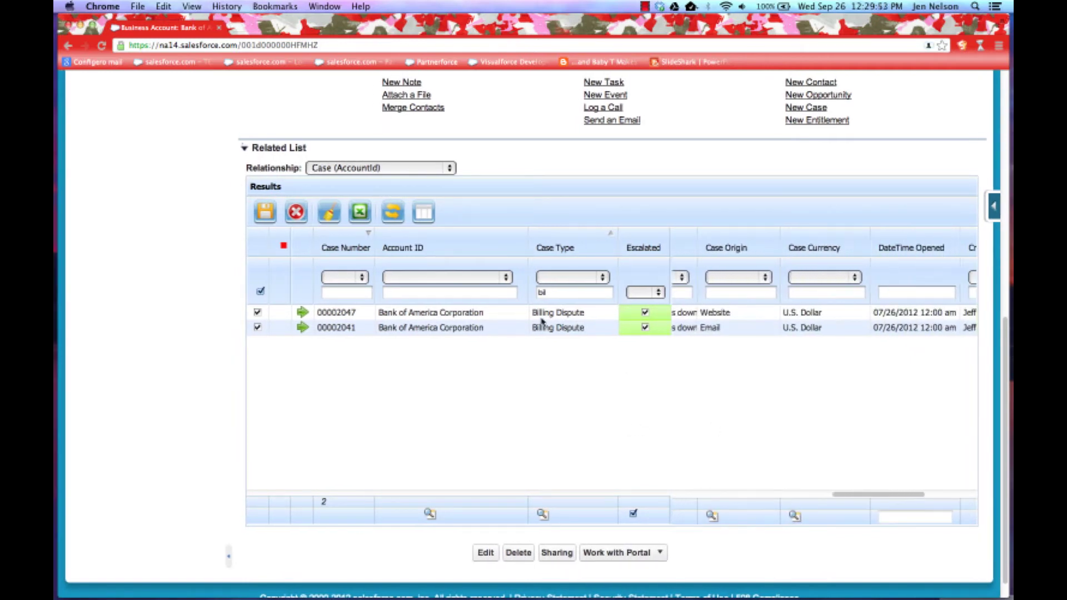
click(265, 216)
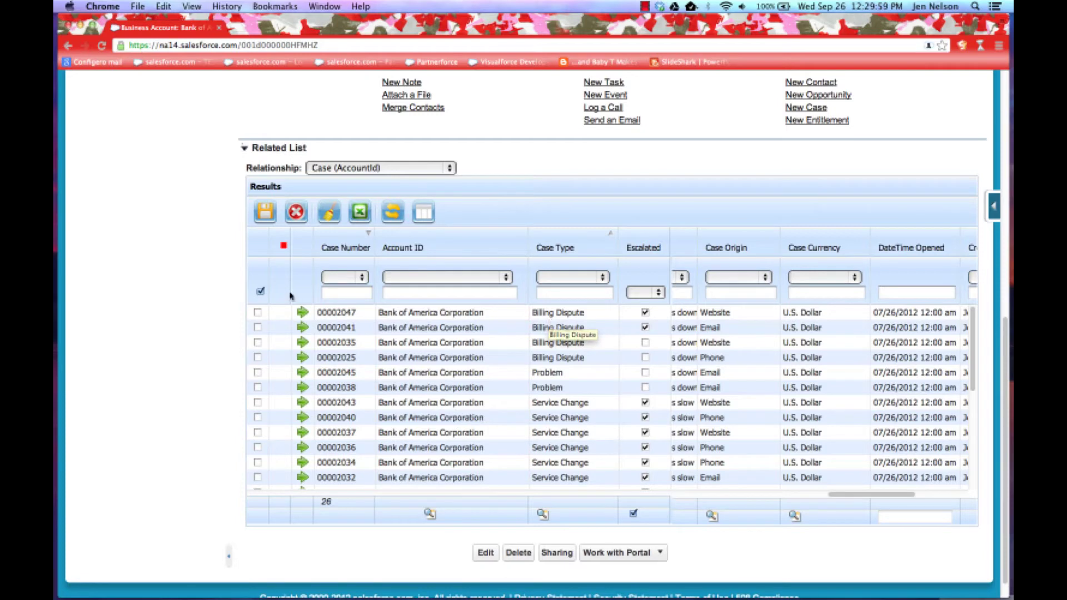
Clear the selection so no case rows remain checked
click(260, 291)
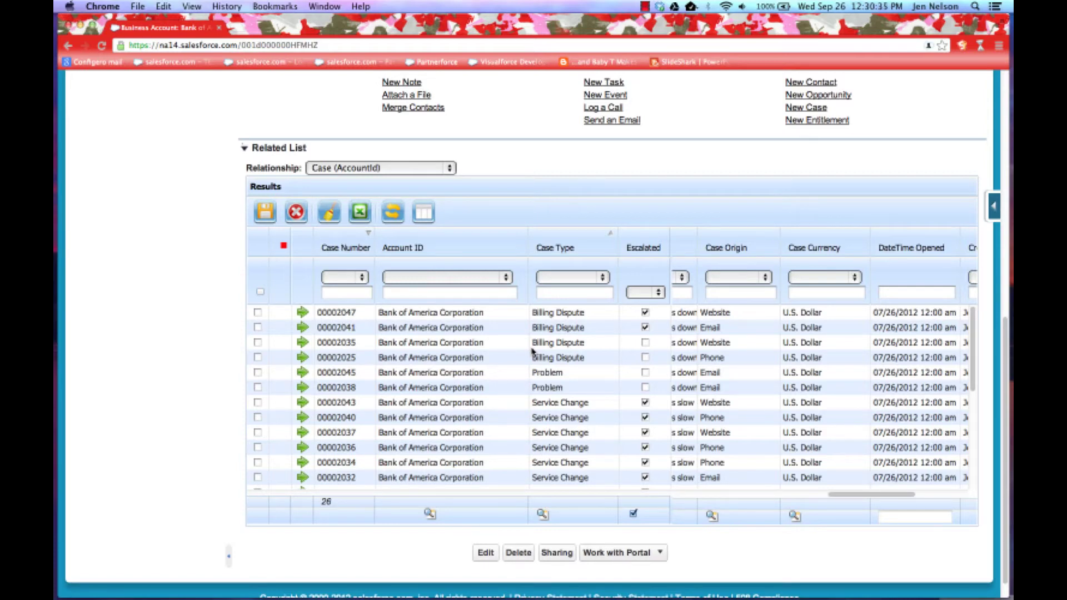
Select all 26 cases and dismiss the empty account lookup window
click(260, 293)
scroll(425, 330, right, 3)
double_click(425, 329)
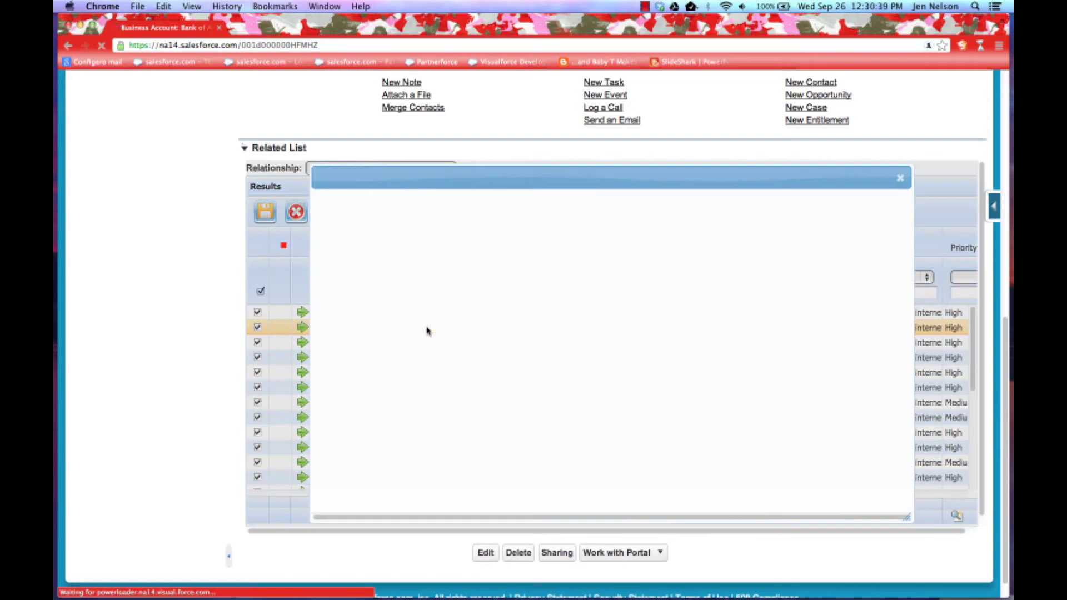
click(900, 177)
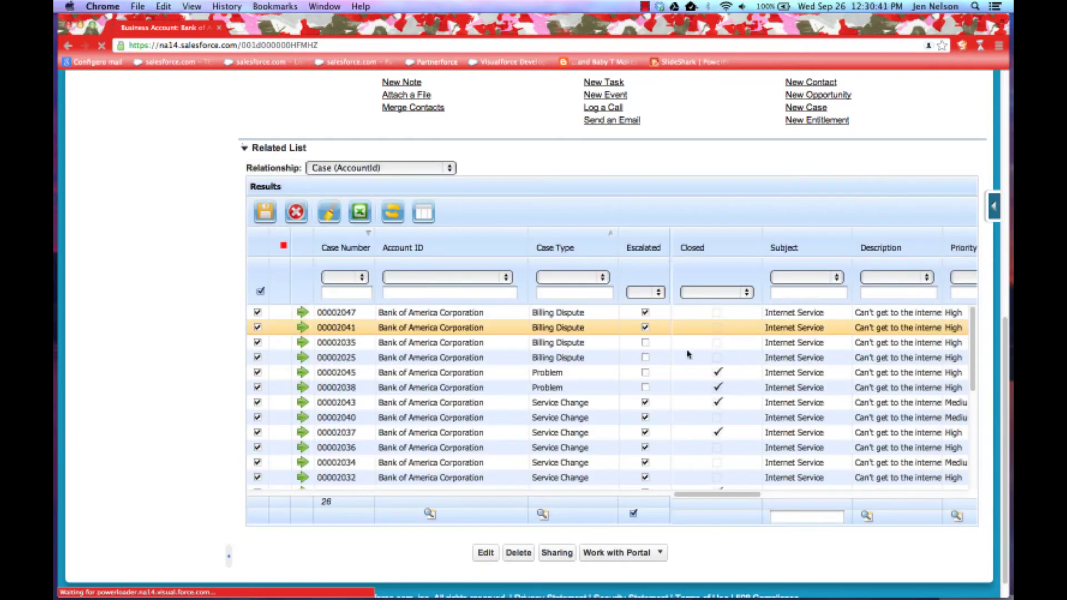
Bulk-assign 1-800 FLOWERS.COM, Inc. as the cases' account, then refresh to discard it
click(429, 513)
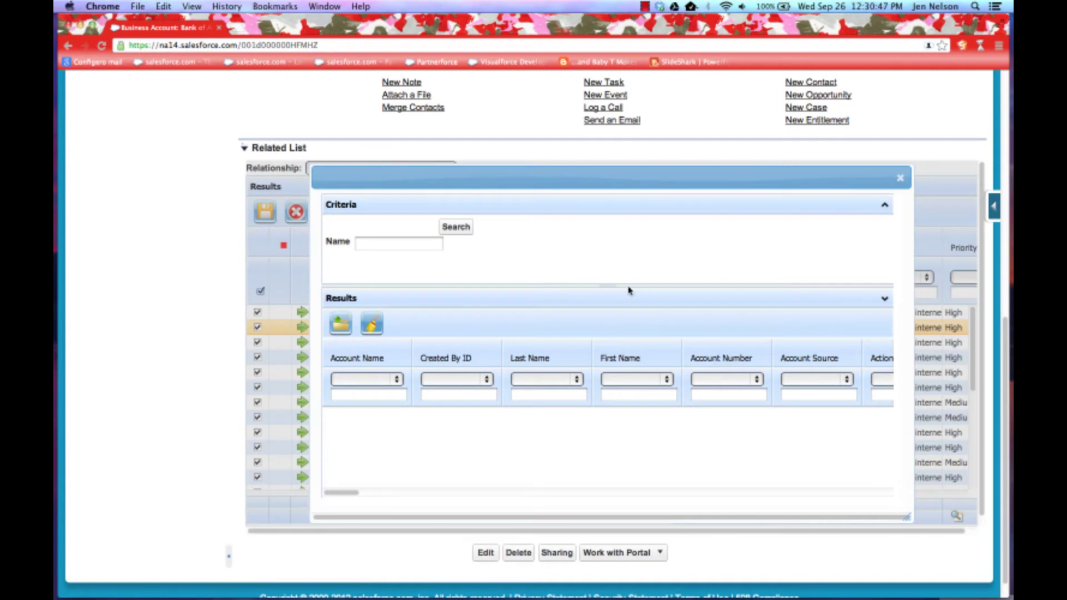
click(383, 392)
click(467, 229)
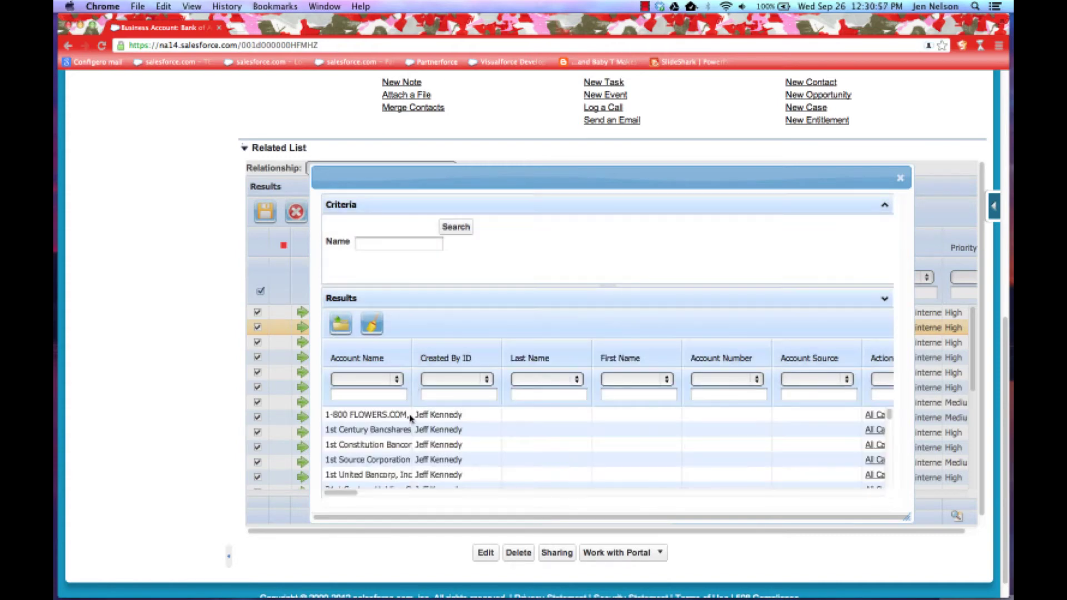
click(377, 415)
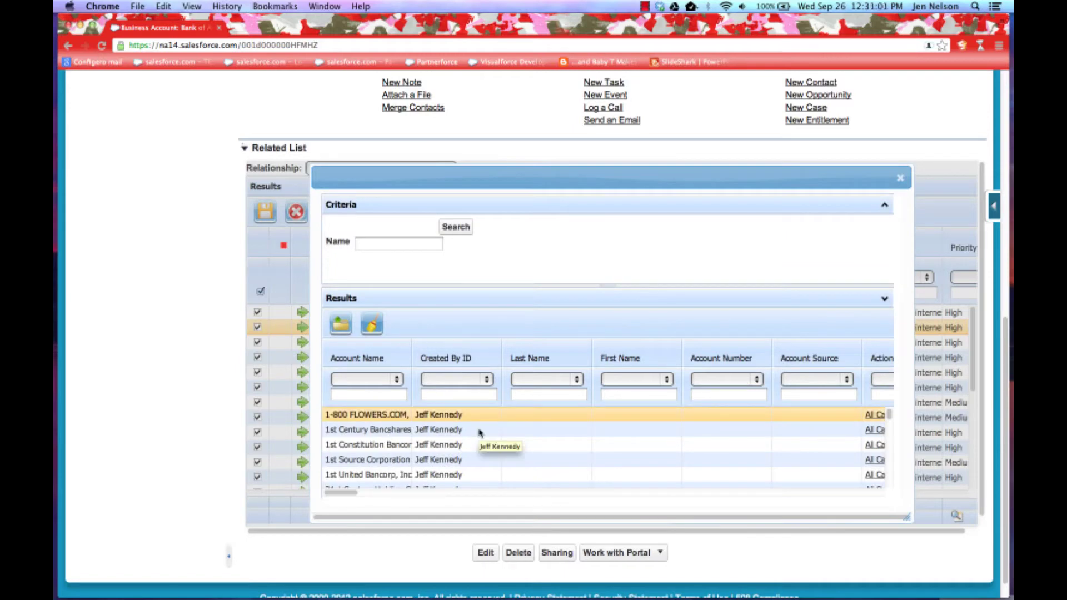
double_click(375, 417)
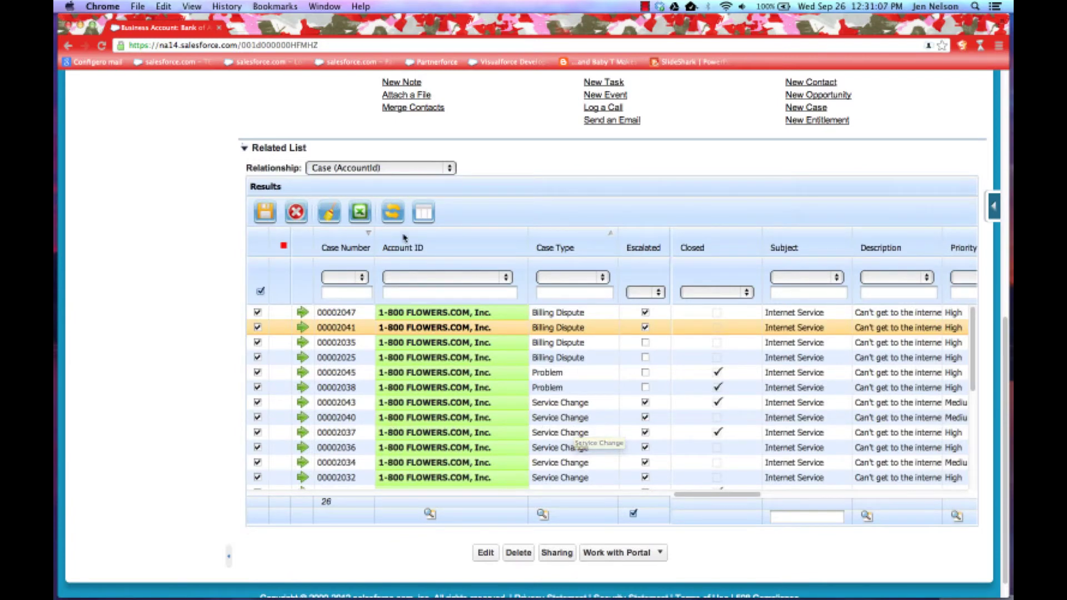
click(393, 211)
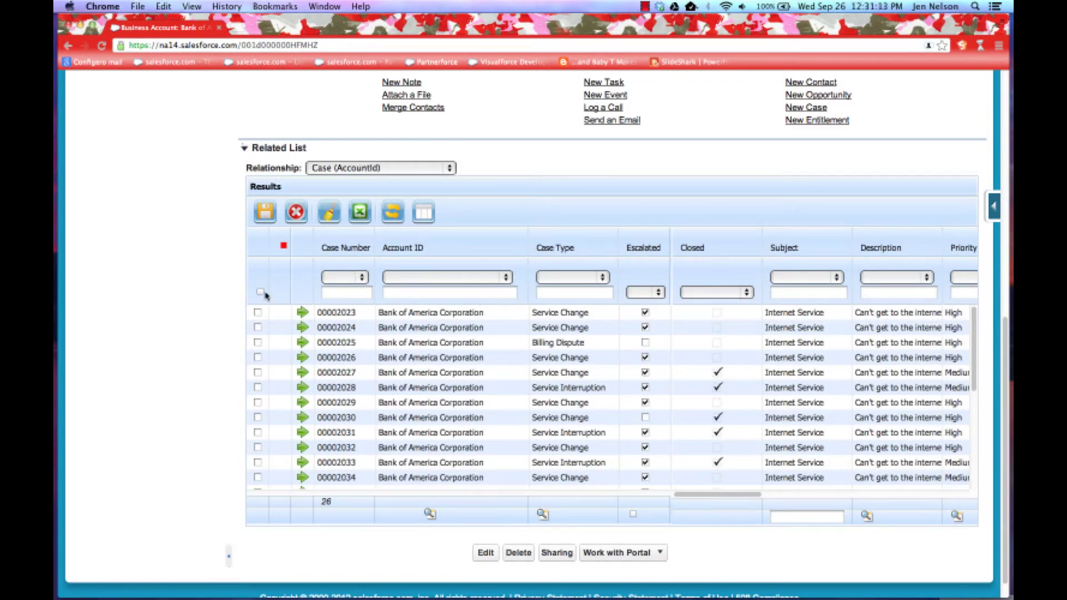
Mark cases 00002025, 00002023, 00002027 and 00002030 for deletion and confirm it
click(257, 342)
click(257, 312)
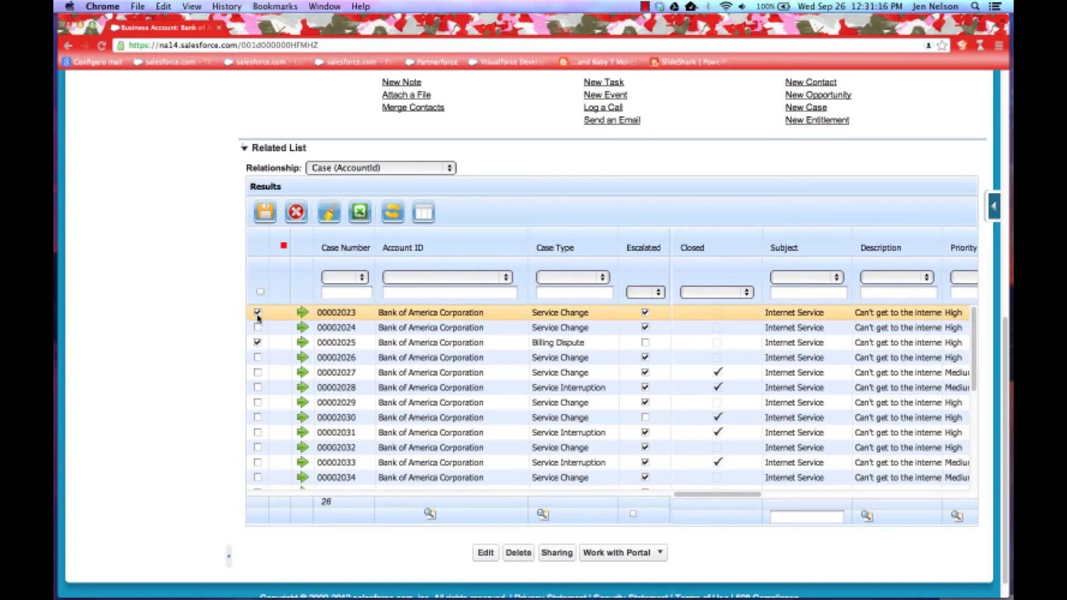
click(258, 373)
click(258, 418)
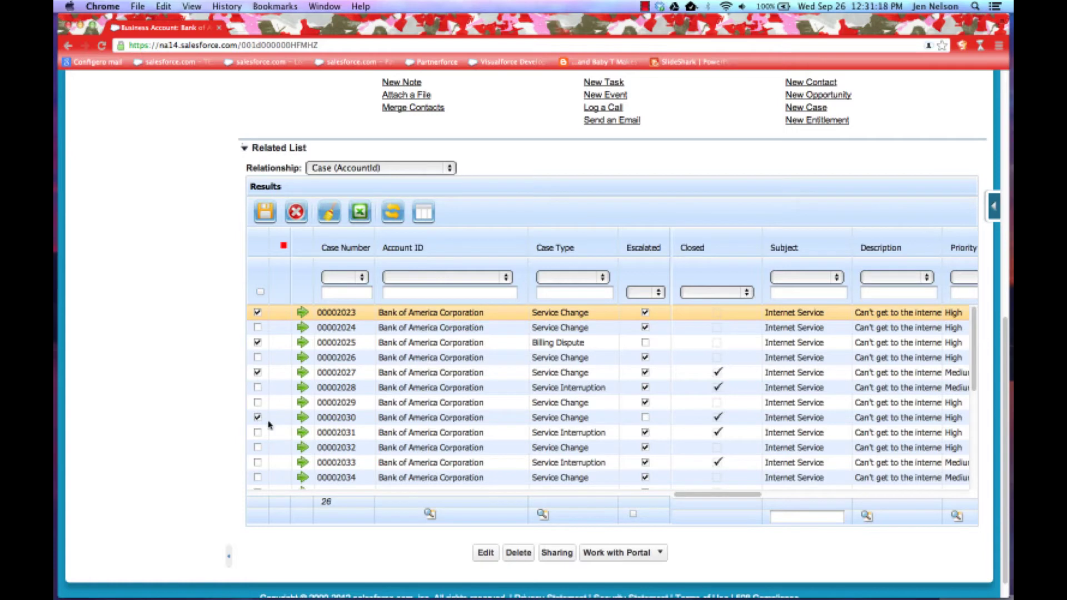
click(296, 214)
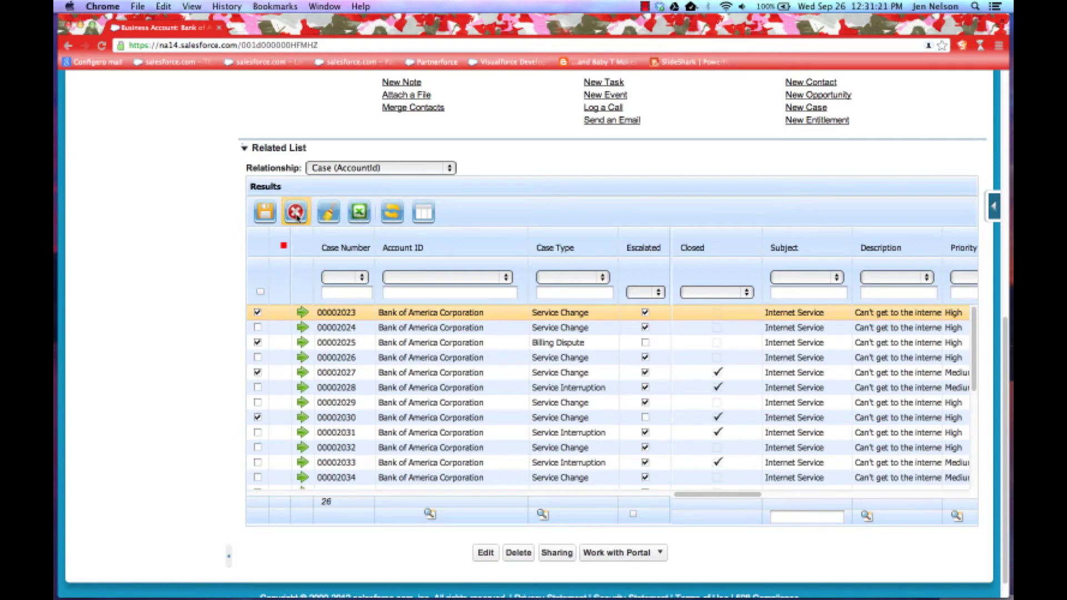
click(618, 213)
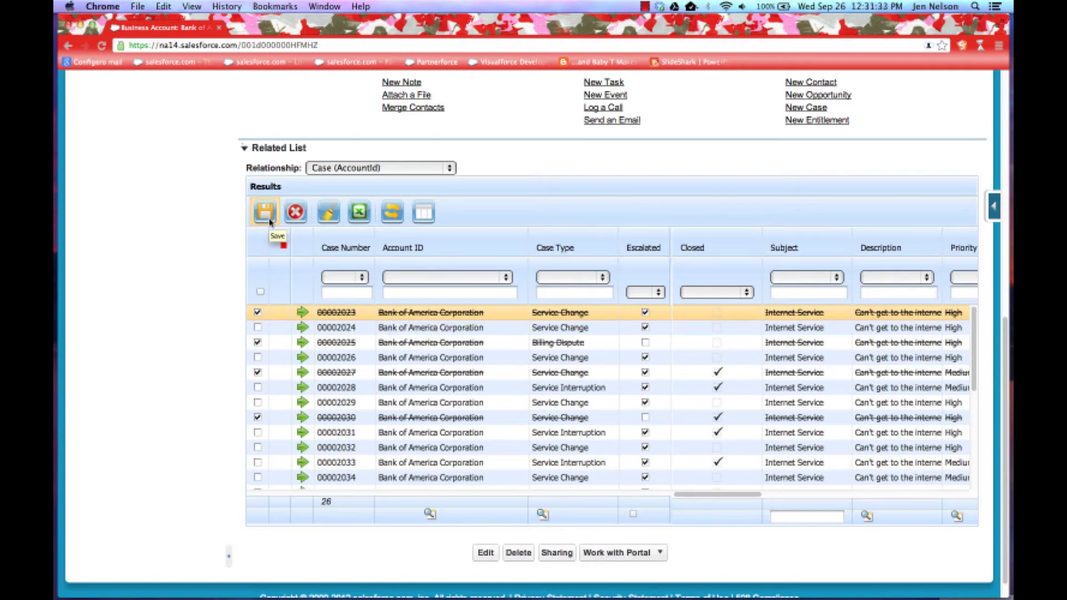
Discard the pending deletions so all 26 cases remain, then tick cases 00002023 and 00002024
click(296, 211)
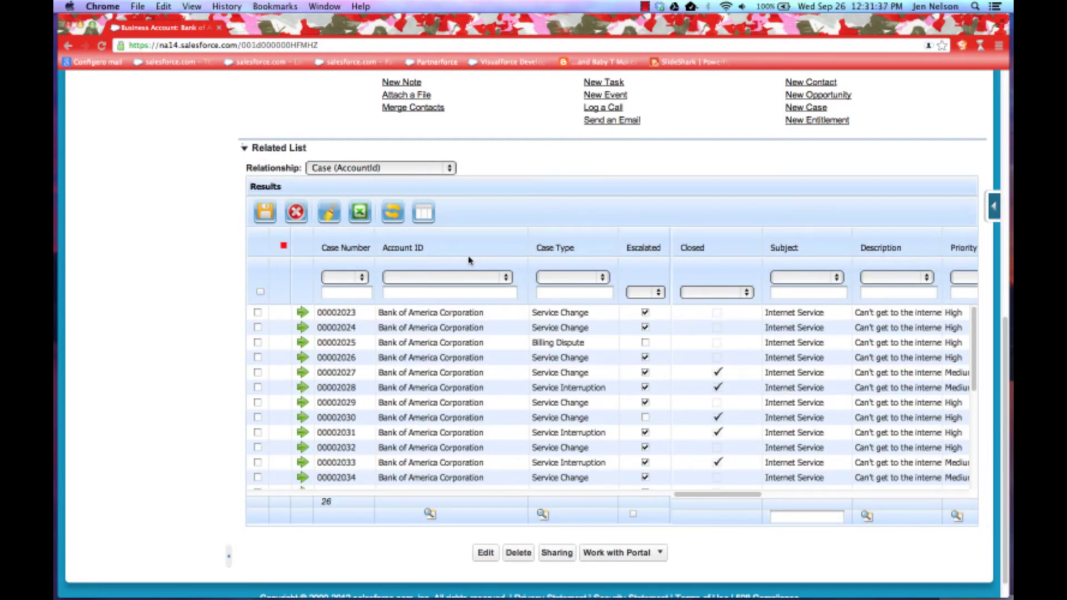
click(257, 313)
click(257, 327)
Untick the two checked cases and filter Case Type by 'cha'
click(257, 312)
click(257, 327)
click(551, 294)
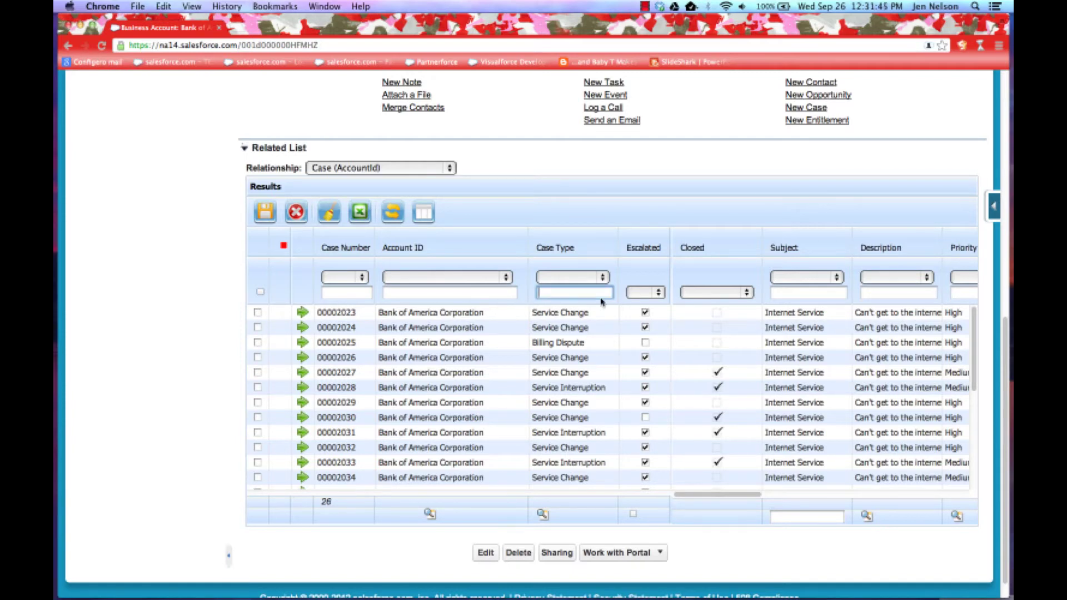
text(cha)
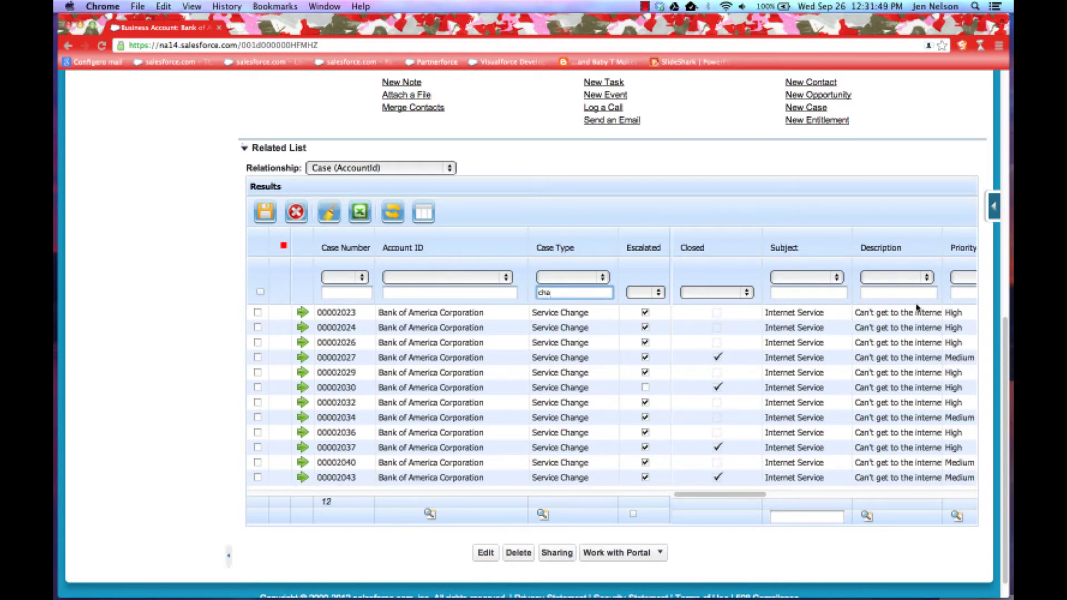
Filter Priority by 'high', select all 8 cases, and open the exported export (5).csv
scroll(917, 307, right, 2)
click(947, 293)
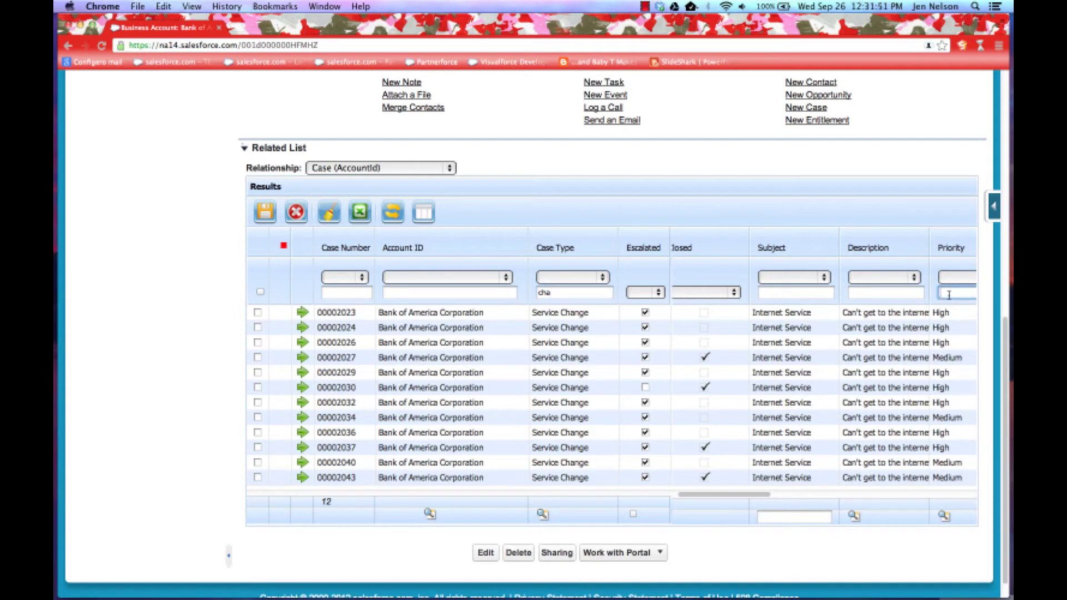
text(high)
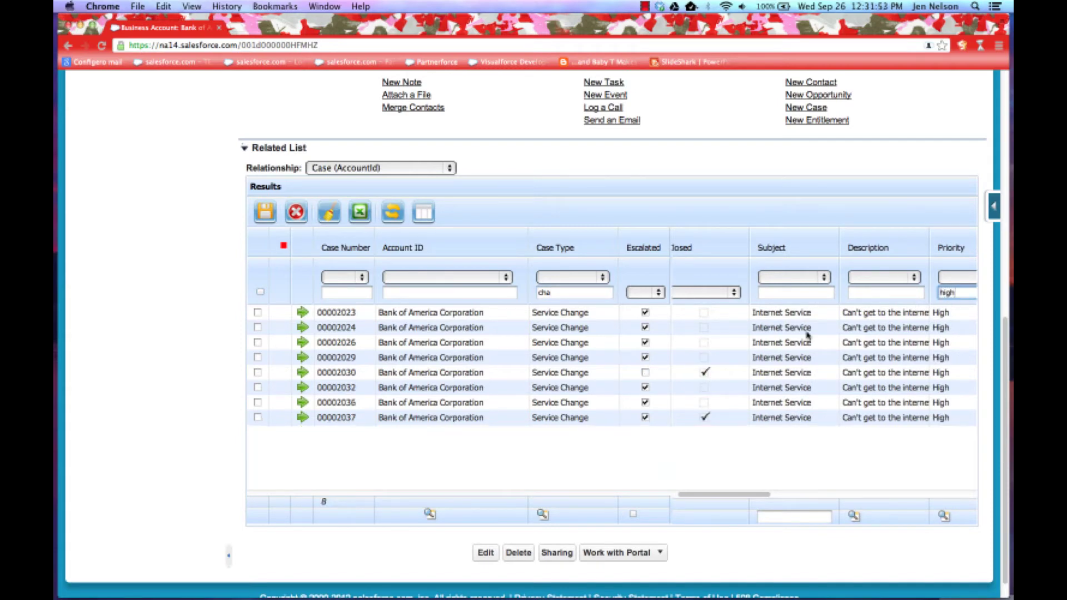
click(261, 292)
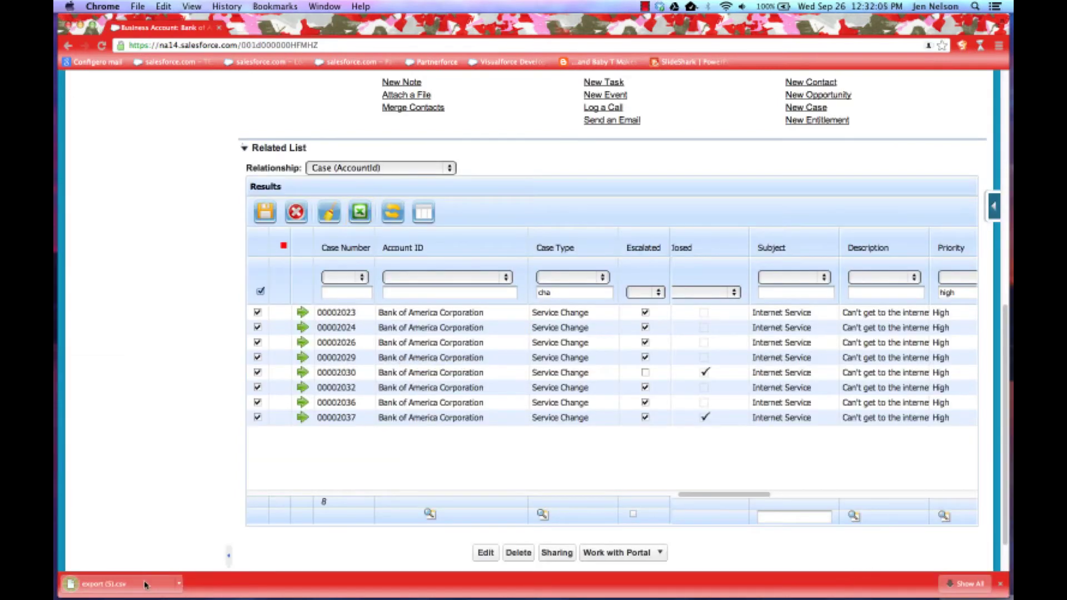
click(171, 593)
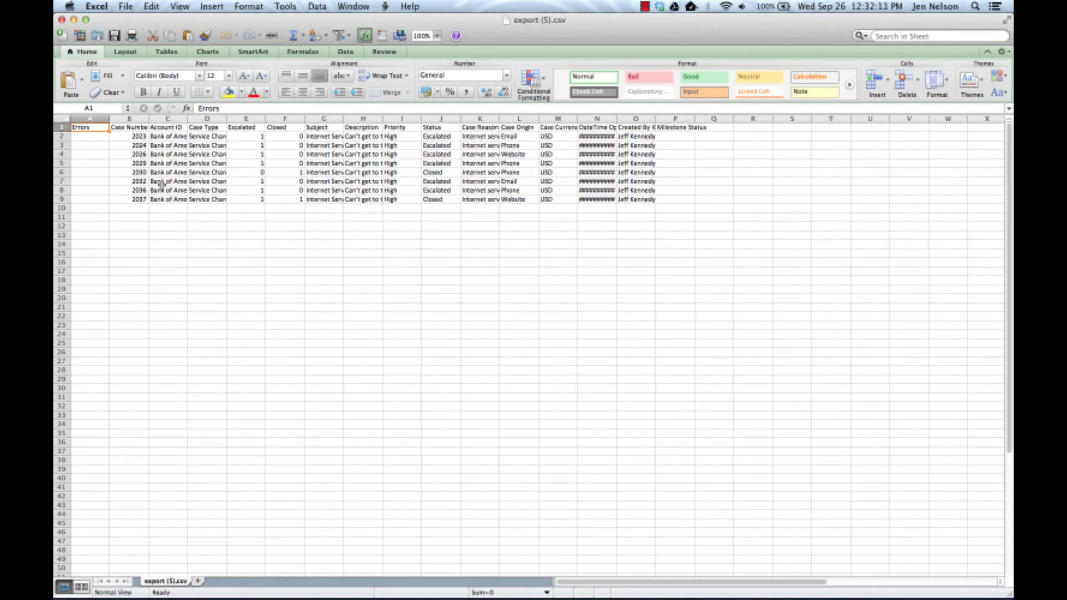
Autofit all columns of export (5).csv in Excel, then switch back to Salesforce in Chrome
click(61, 118)
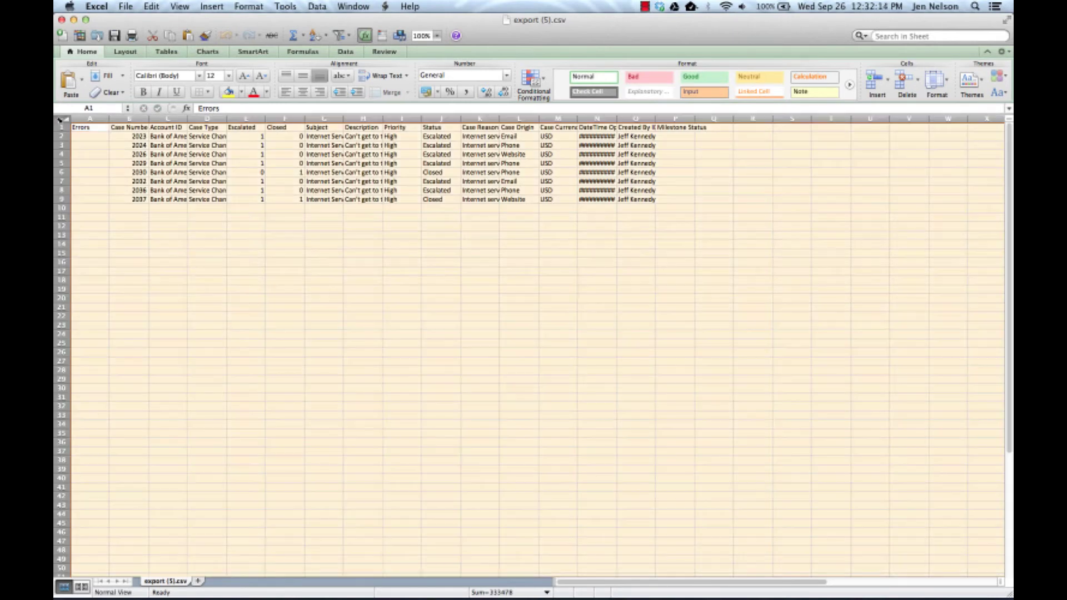
double_click(107, 121)
click(107, 173)
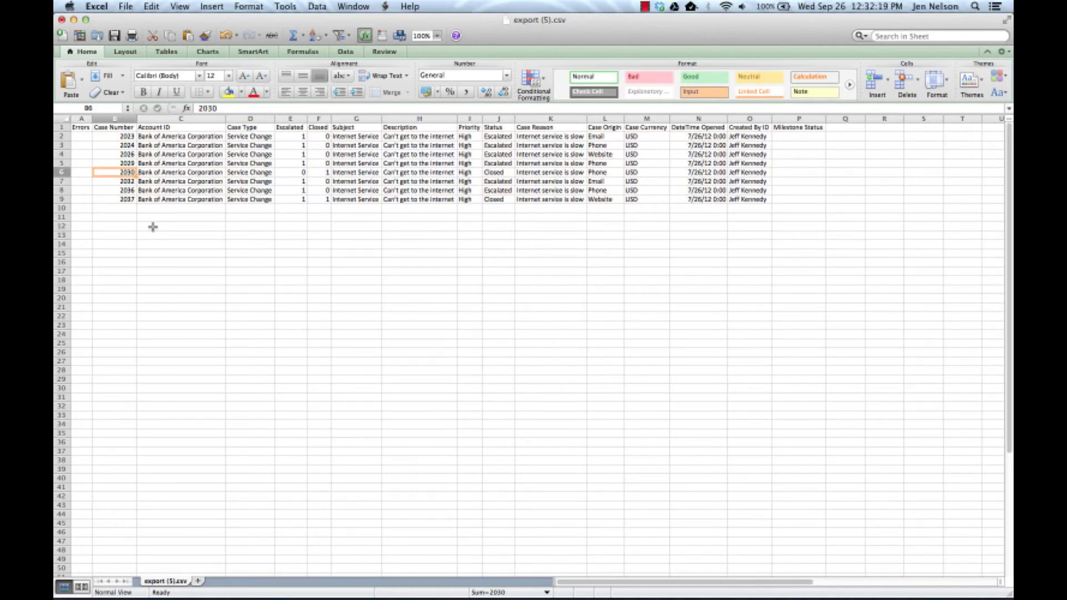
key(super+Tab)
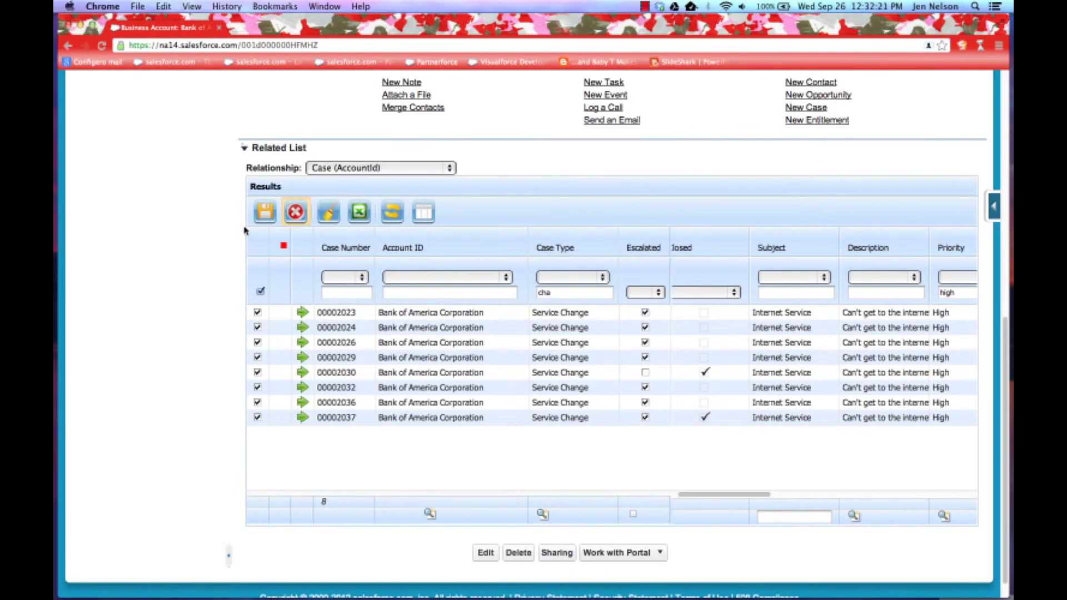
Set the grid's Relationship to Note so it lists Test1 and Test2
scroll(489, 191, up, 1)
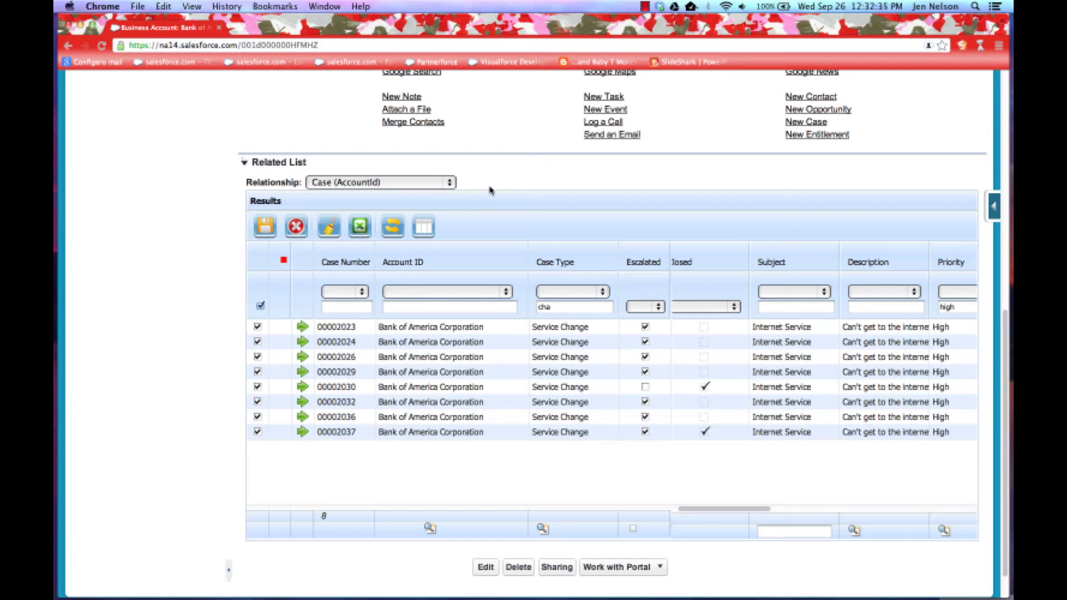
click(450, 182)
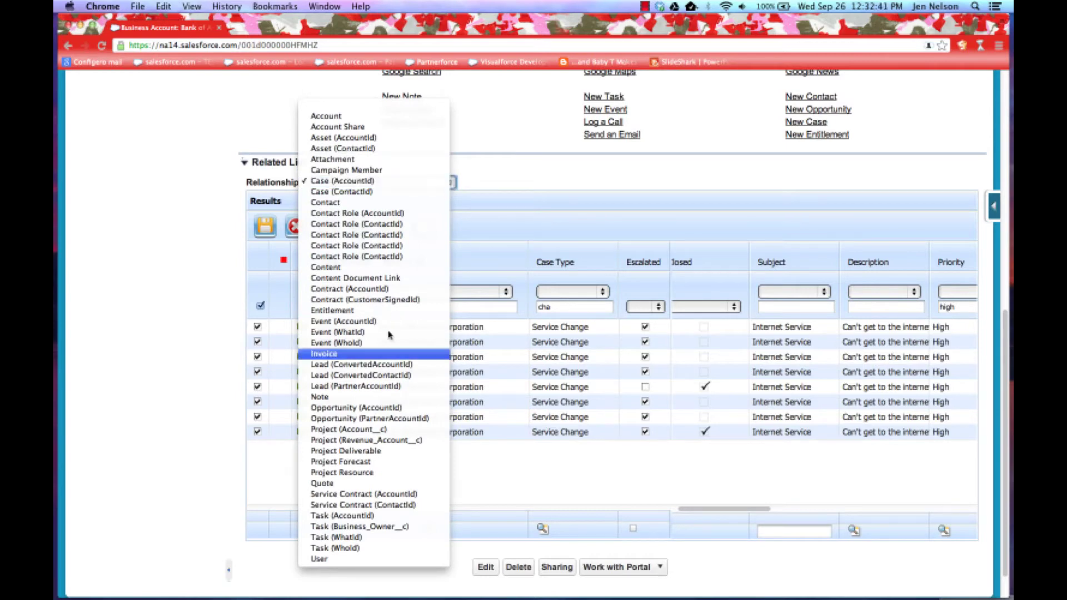
click(369, 398)
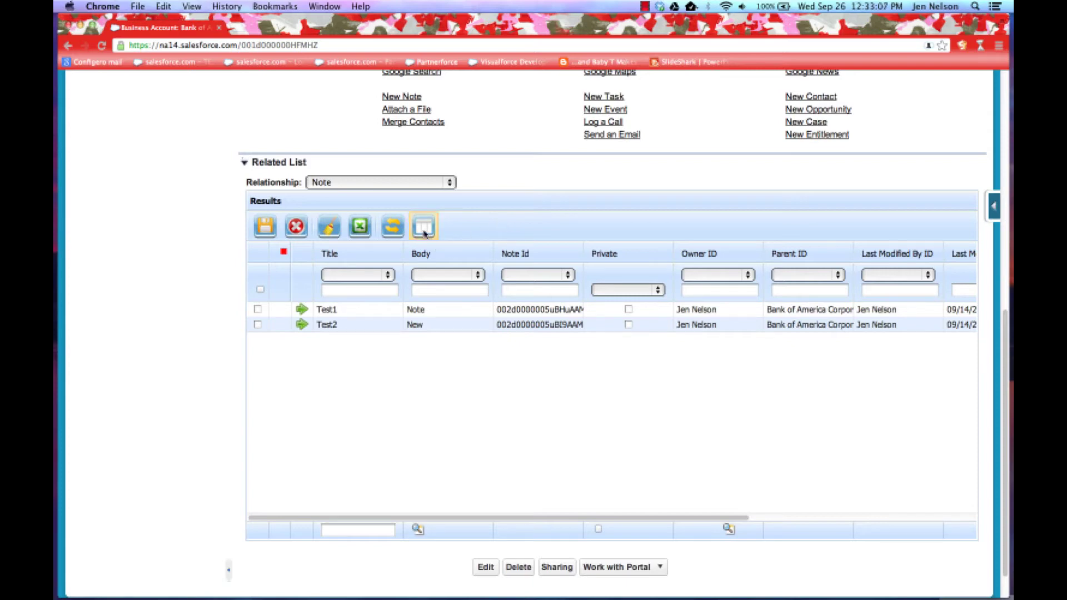
Hide Last Modified By ID, Last Modified Date and System Modstamp from the Note grid
click(424, 233)
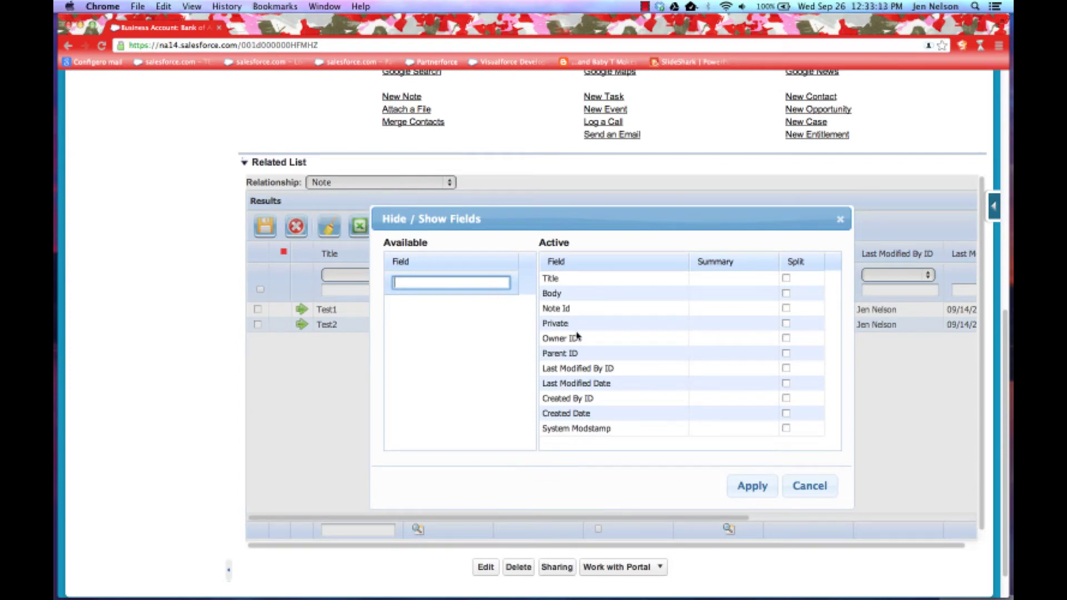
click(576, 369)
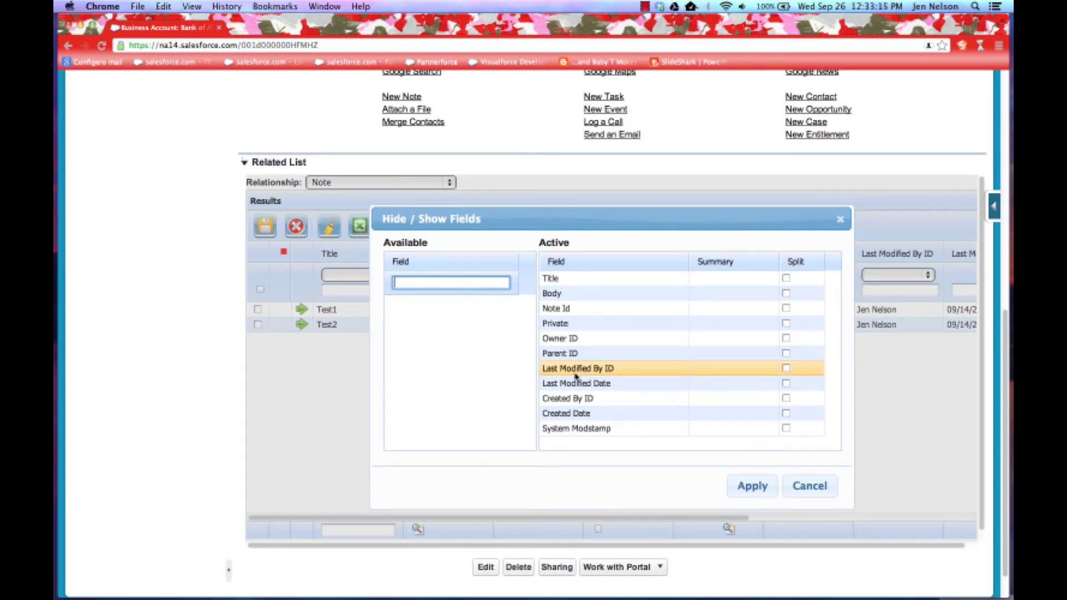
shift+click(596, 383)
drag(596, 384, 475, 358)
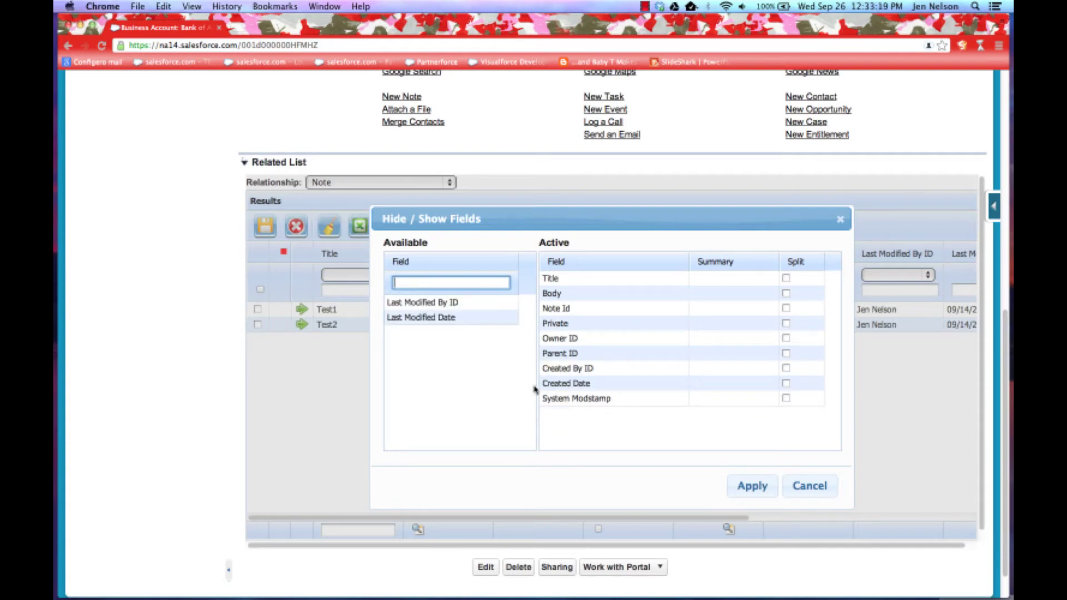
drag(547, 399, 461, 369)
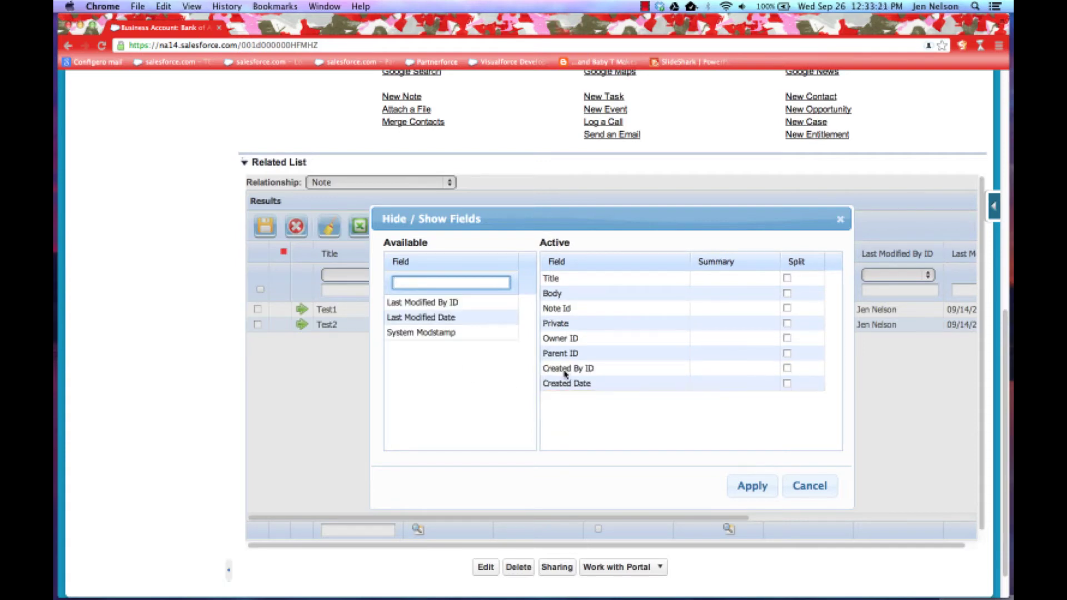
Move Created By ID and Created Date beneath Title and apply the column layout
click(567, 371)
shift+click(572, 384)
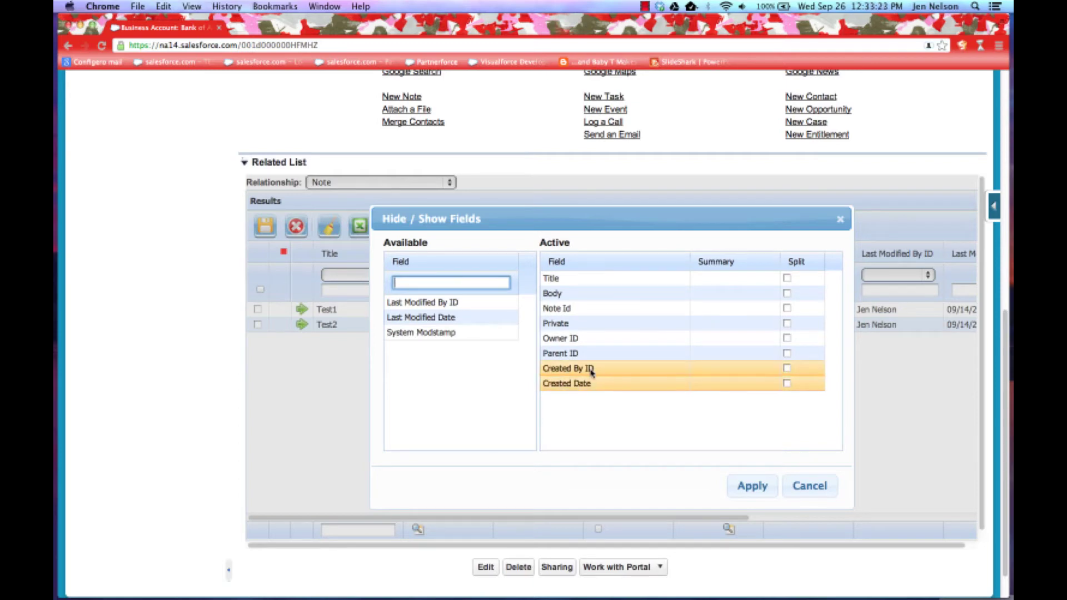
drag(591, 372, 587, 289)
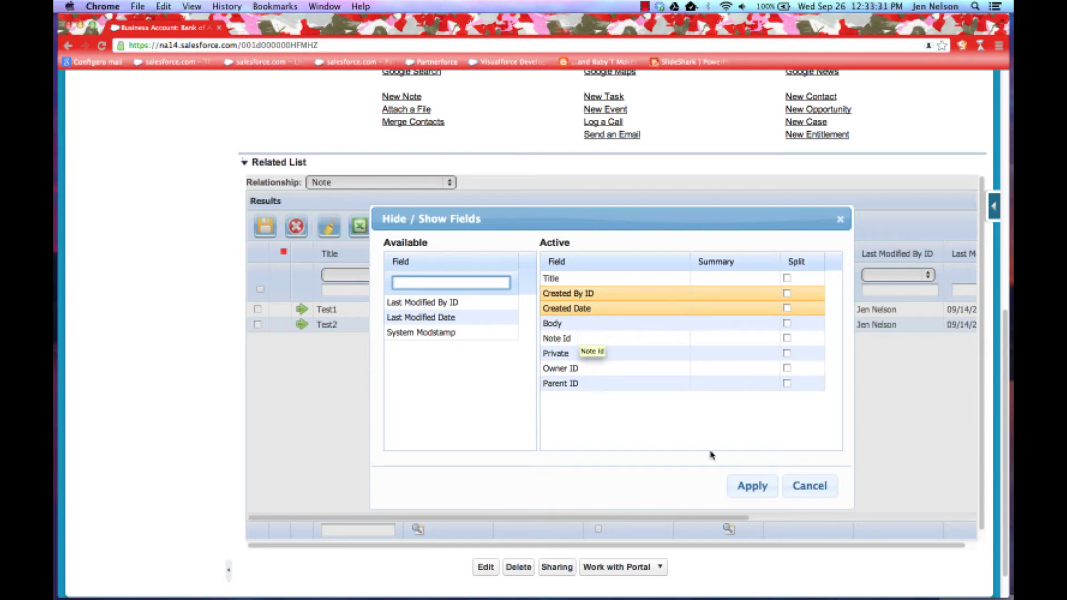
click(752, 487)
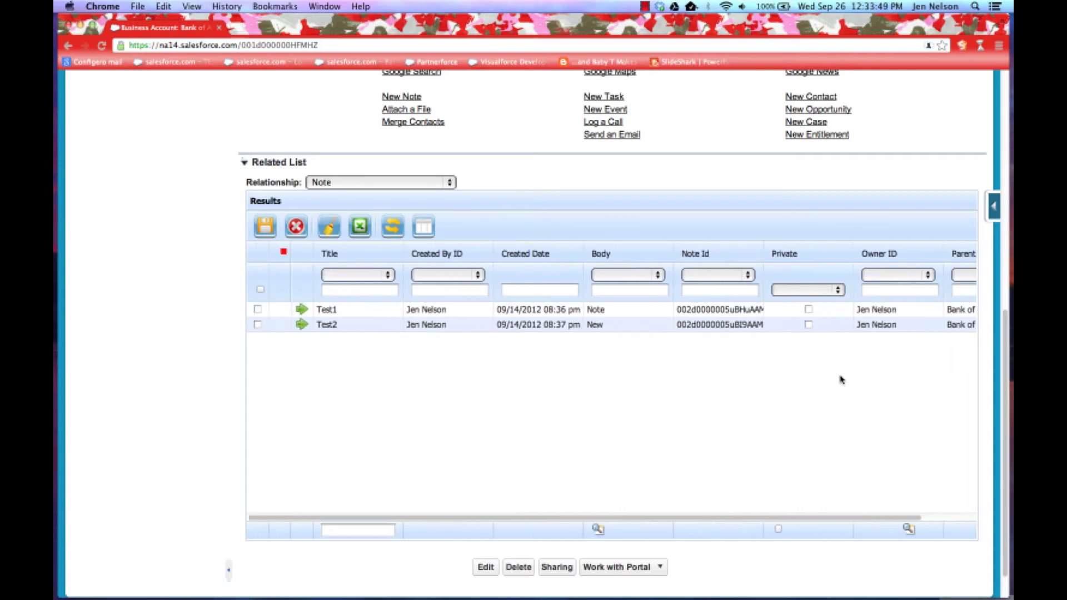
Open the Test1 note's detail page in a new tab from its green arrow
click(303, 310)
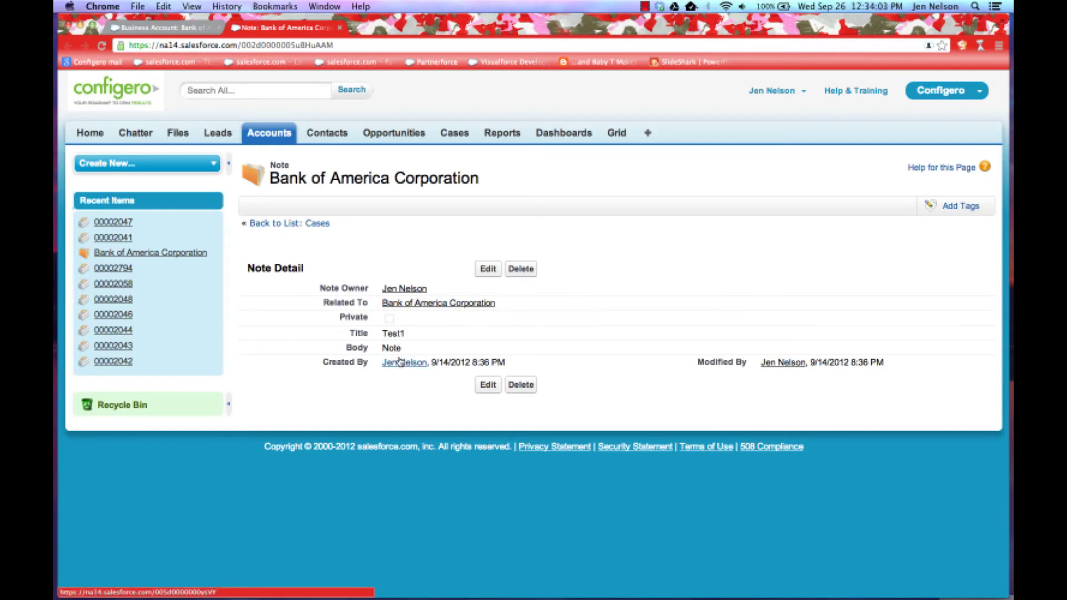
Close the note tab and set the Relationship to Attachment, leaving Hide/Show Fields unchanged
click(339, 29)
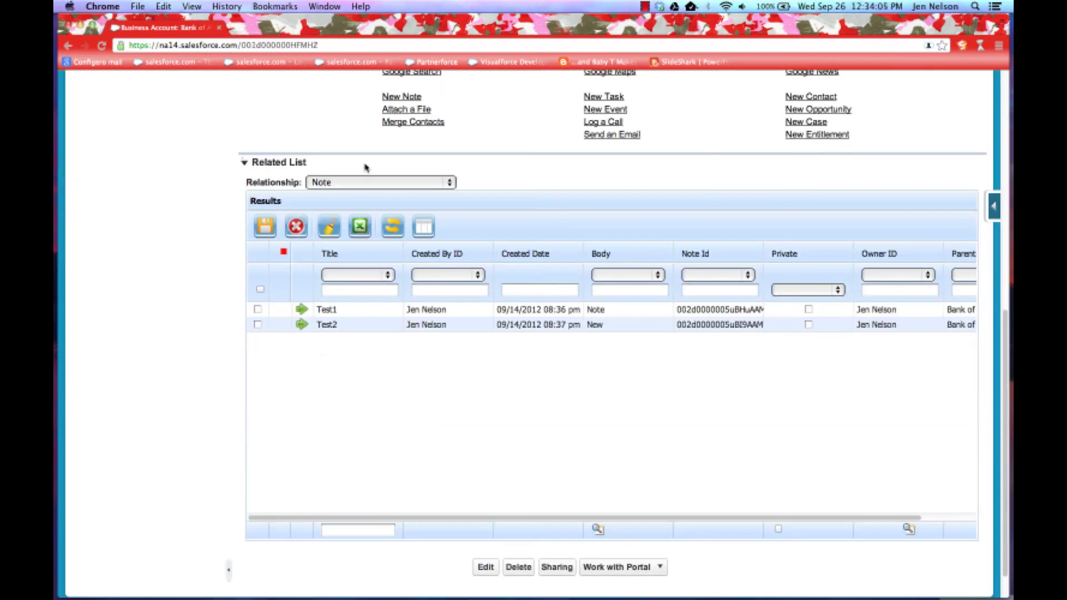
click(365, 182)
text(at)
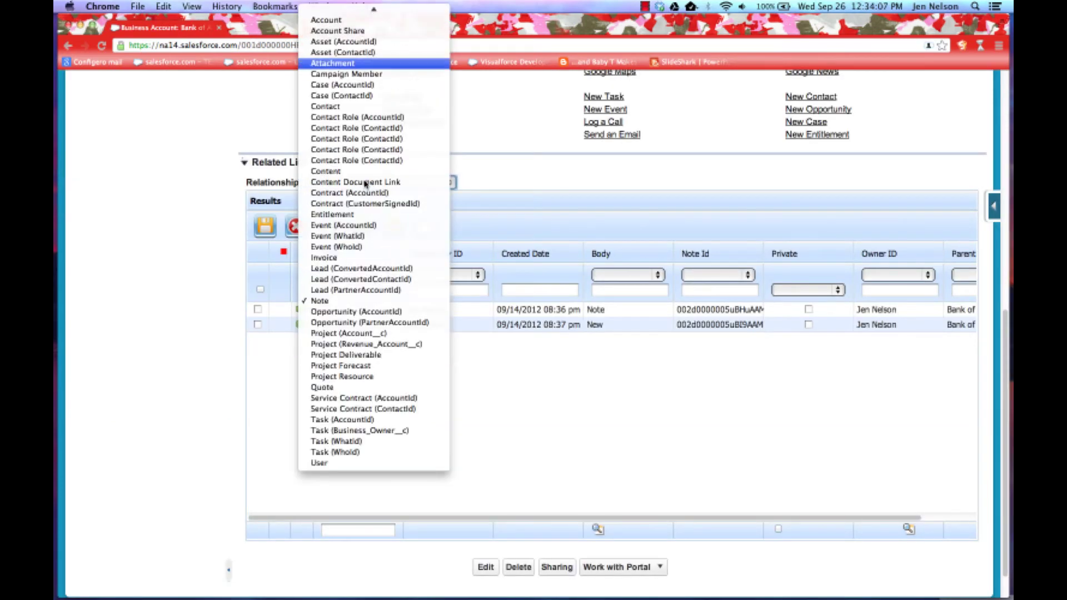
key(Return)
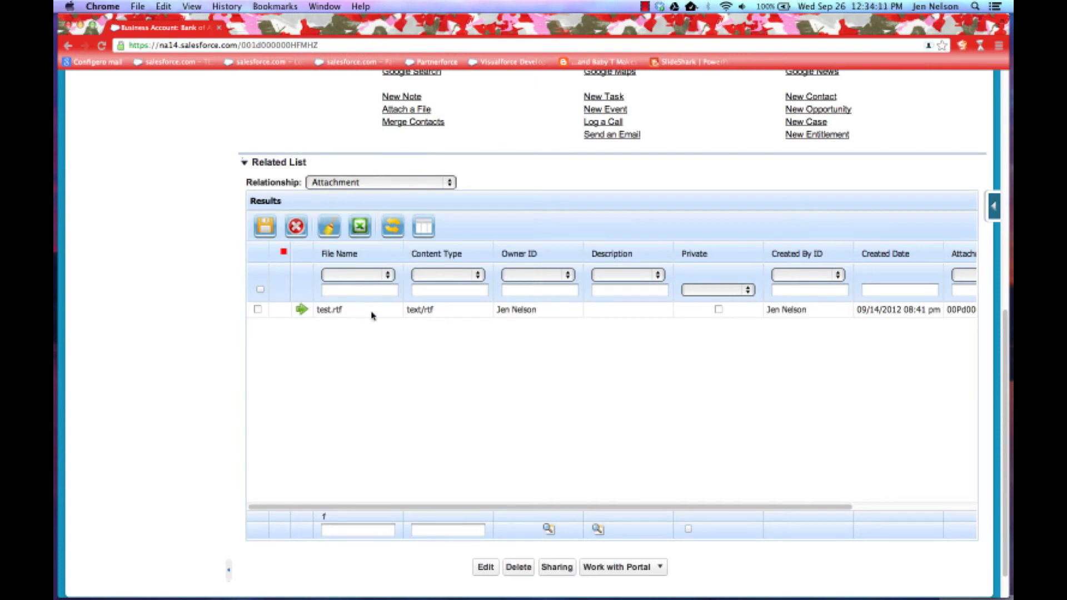
click(423, 226)
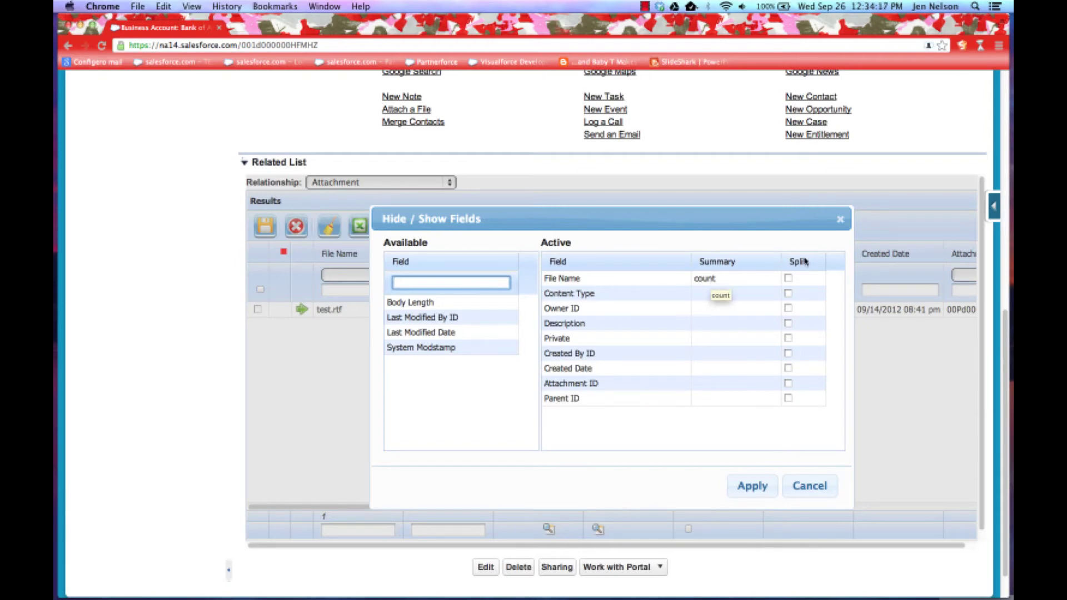
click(840, 219)
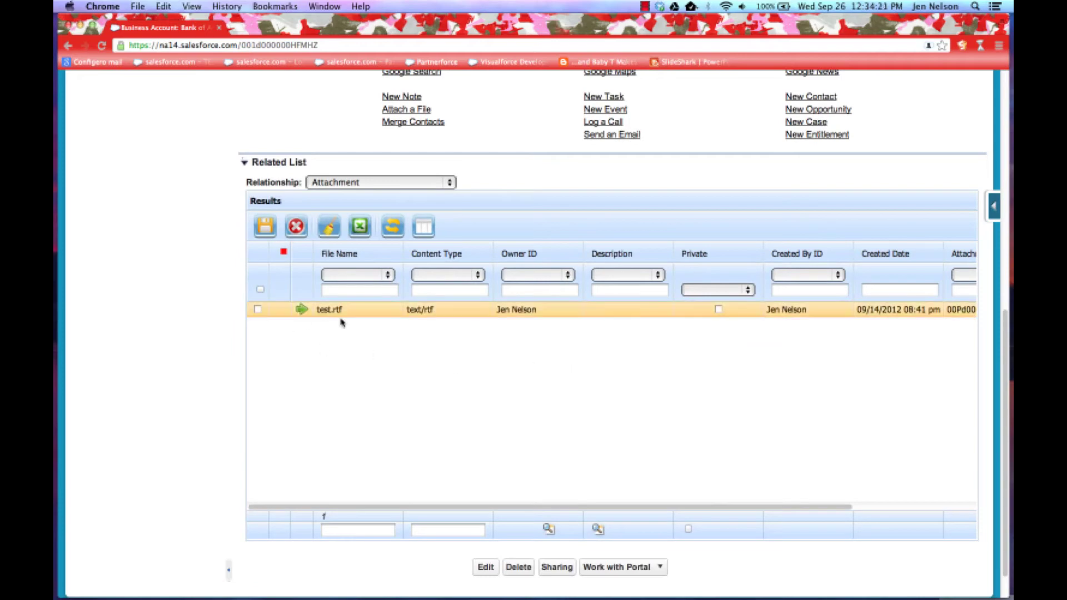
Download test.rtf, view it as test (1).rtf in TextEdit, then close it and the attachment tab
click(302, 309)
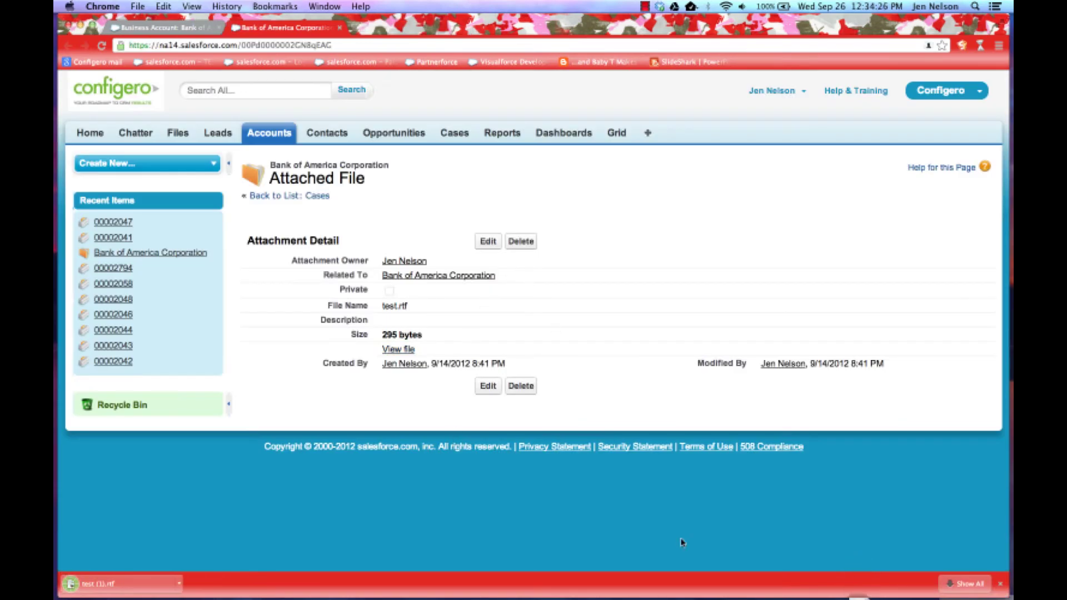
click(97, 584)
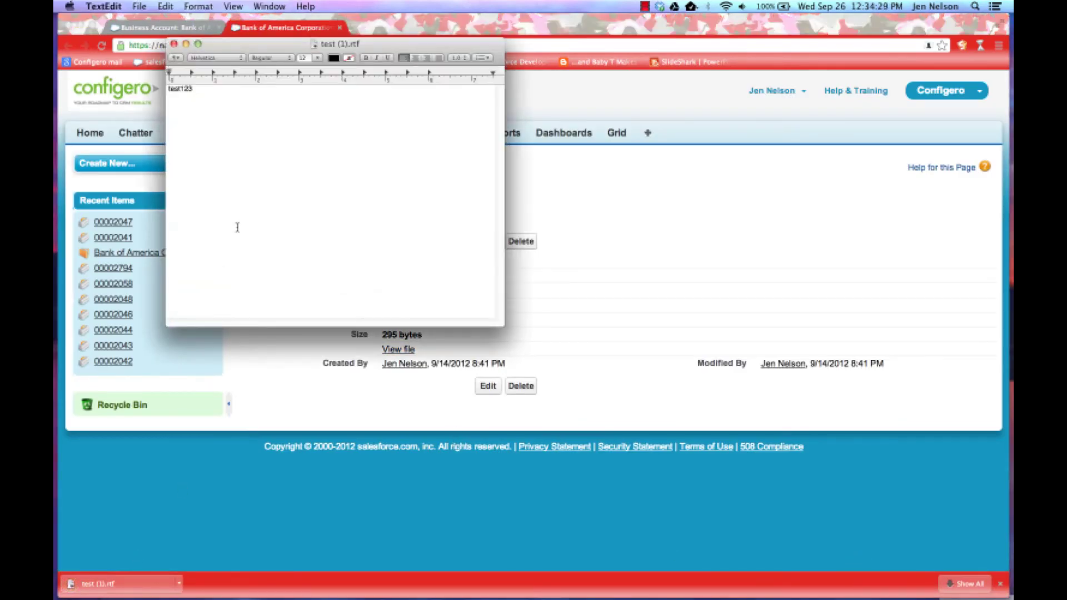
click(174, 44)
click(340, 27)
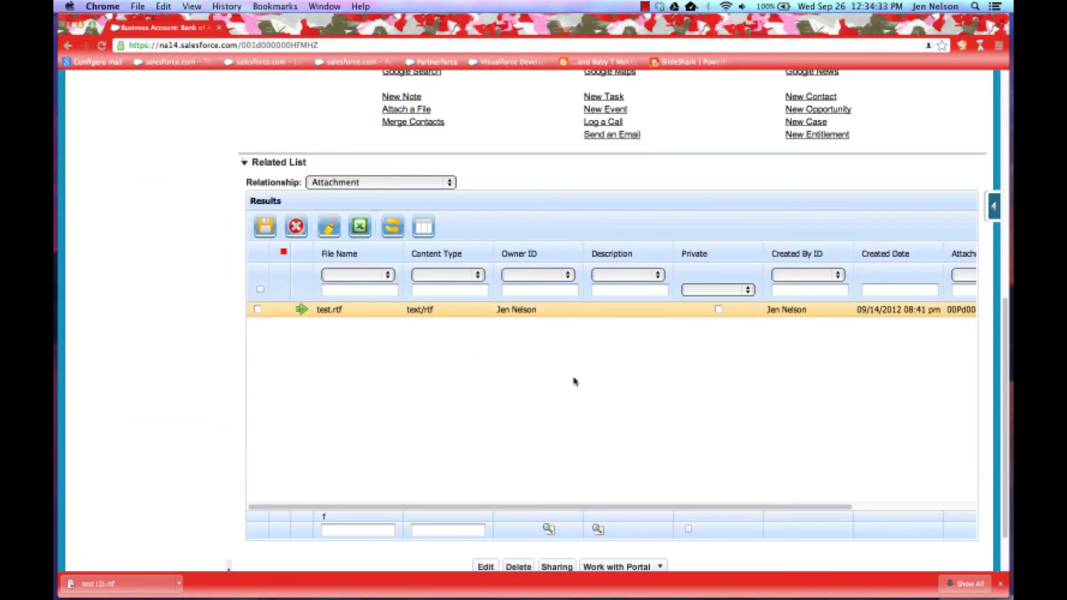
scroll(642, 408, up, 10)
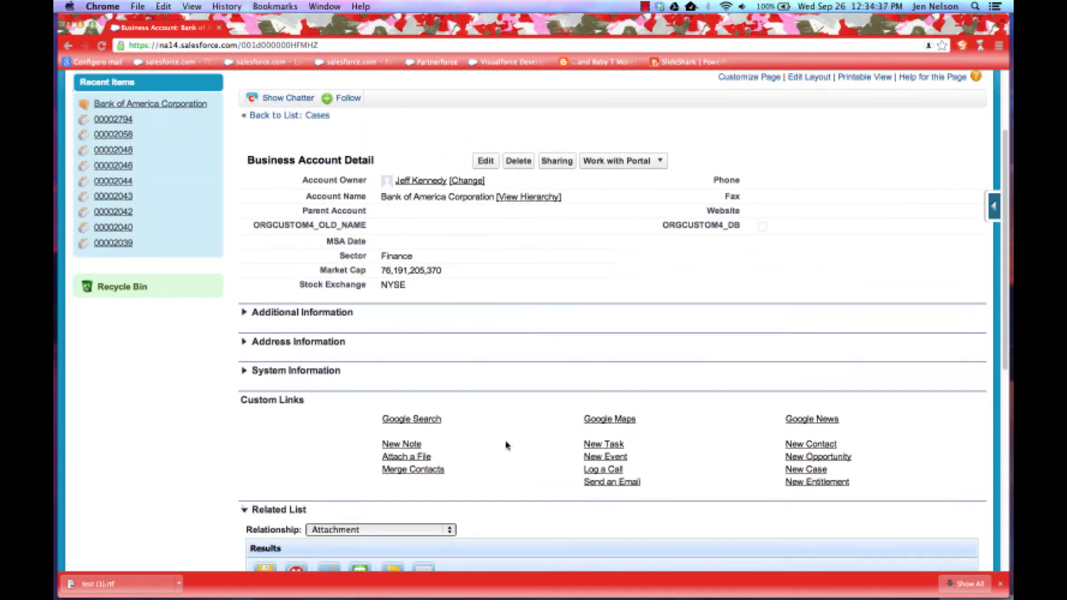
scroll(505, 443, down, 2)
scroll(512, 491, down, 1)
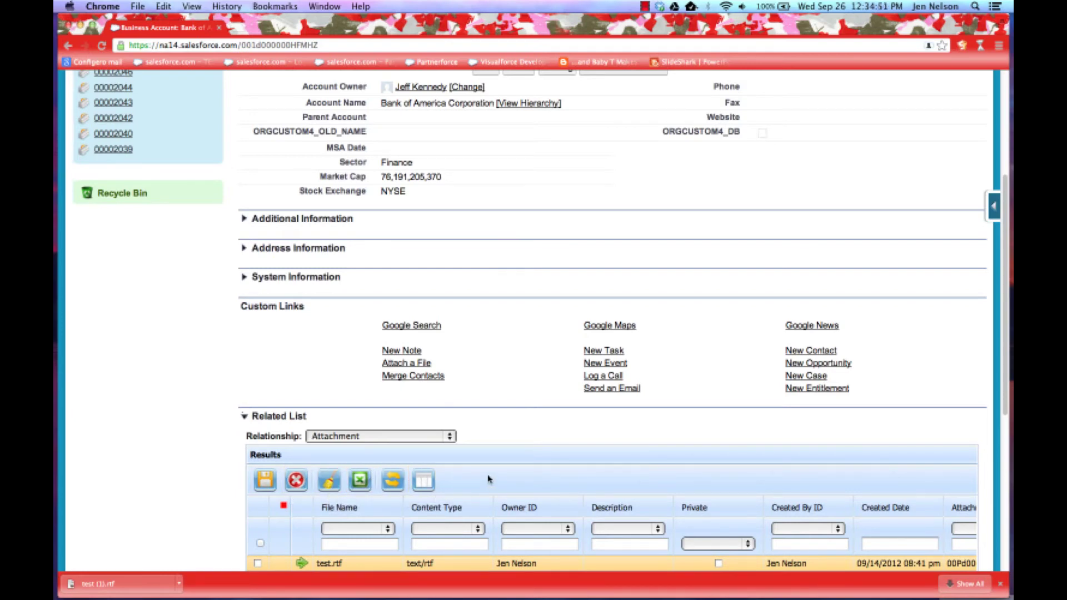
scroll(489, 477, down, 1)
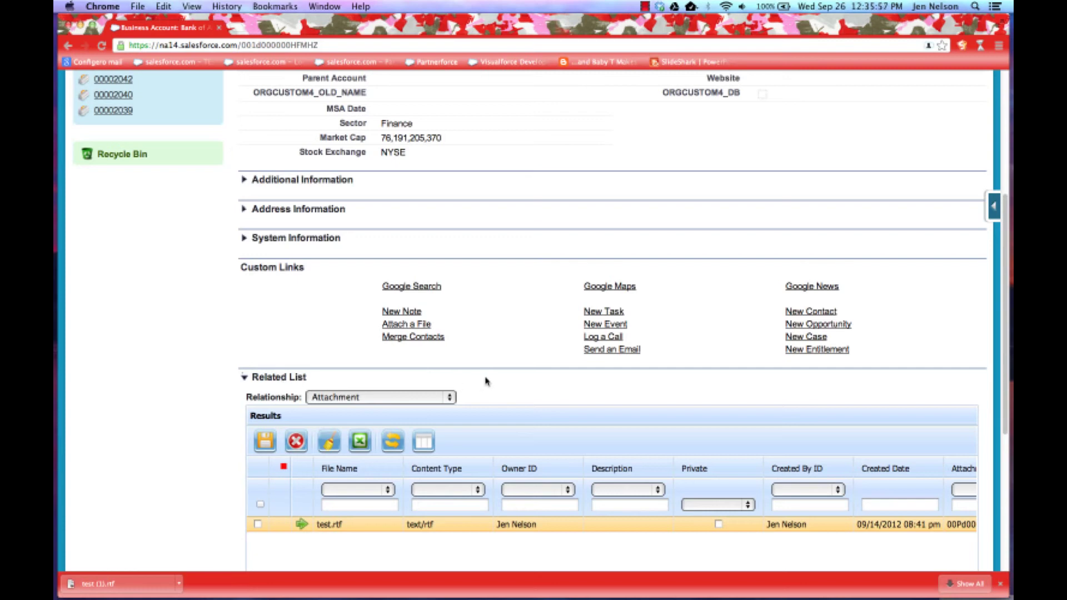
Create a new account note titled 'Hello World' with body 'I am here'
click(411, 312)
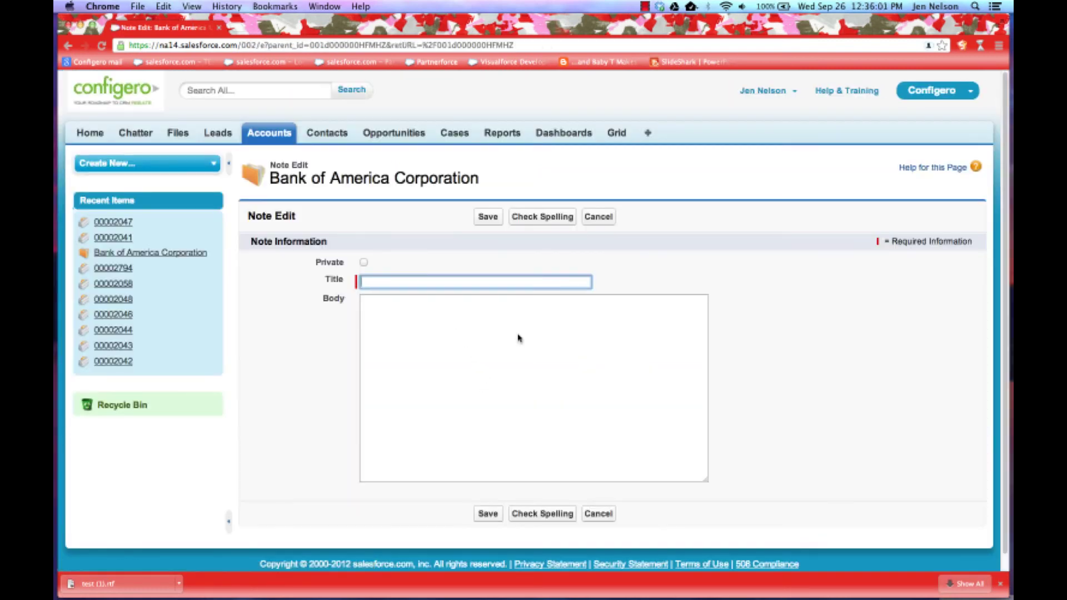
text(Hello World)
click(362, 302)
text(I am here)
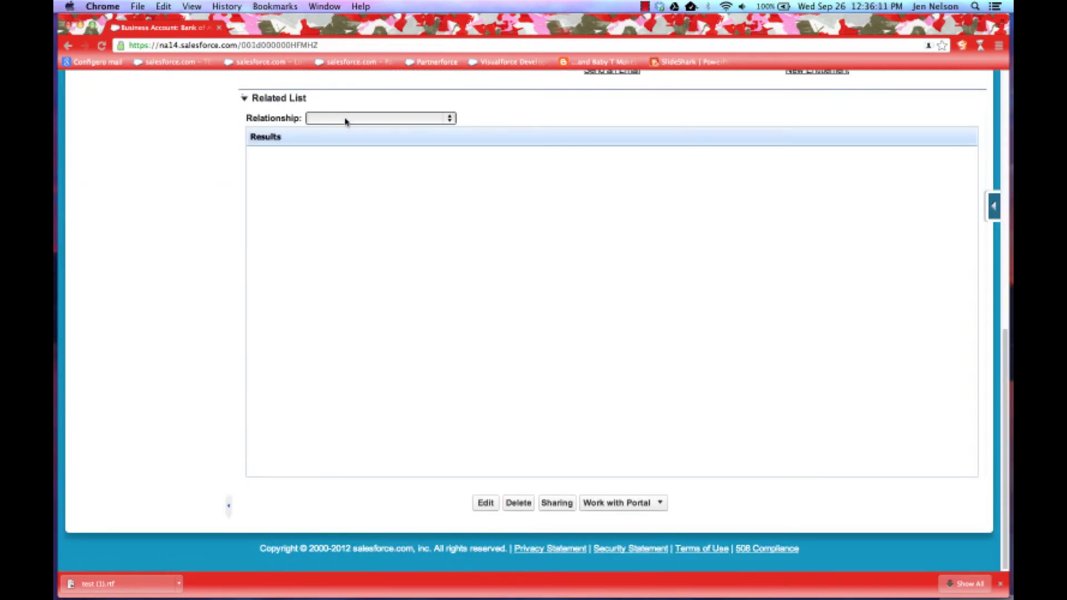
Switch the Relationship to Note and select the new Hello World row
click(312, 117)
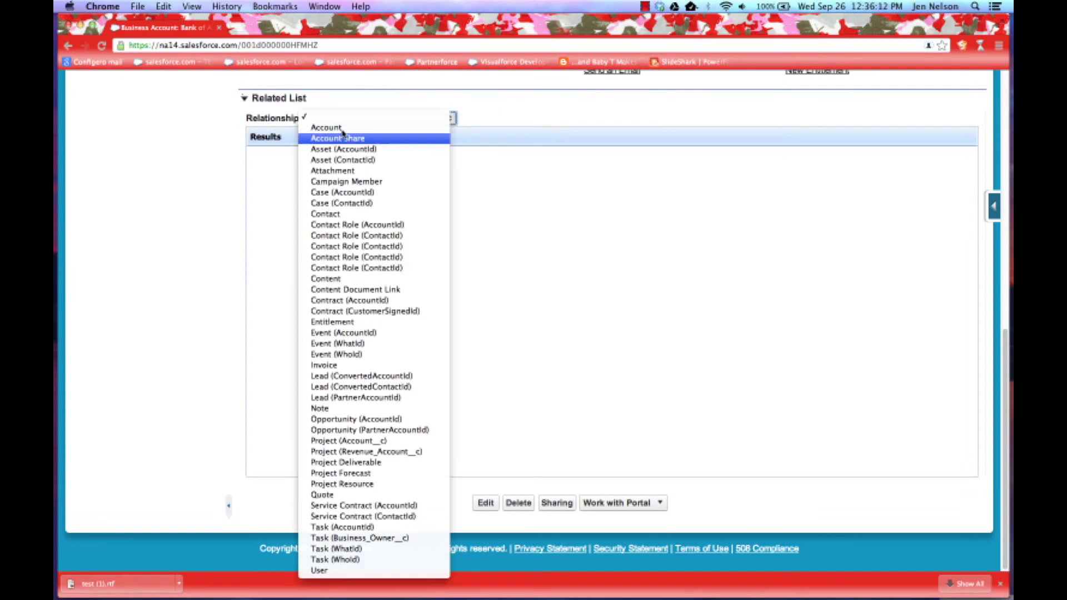
click(333, 407)
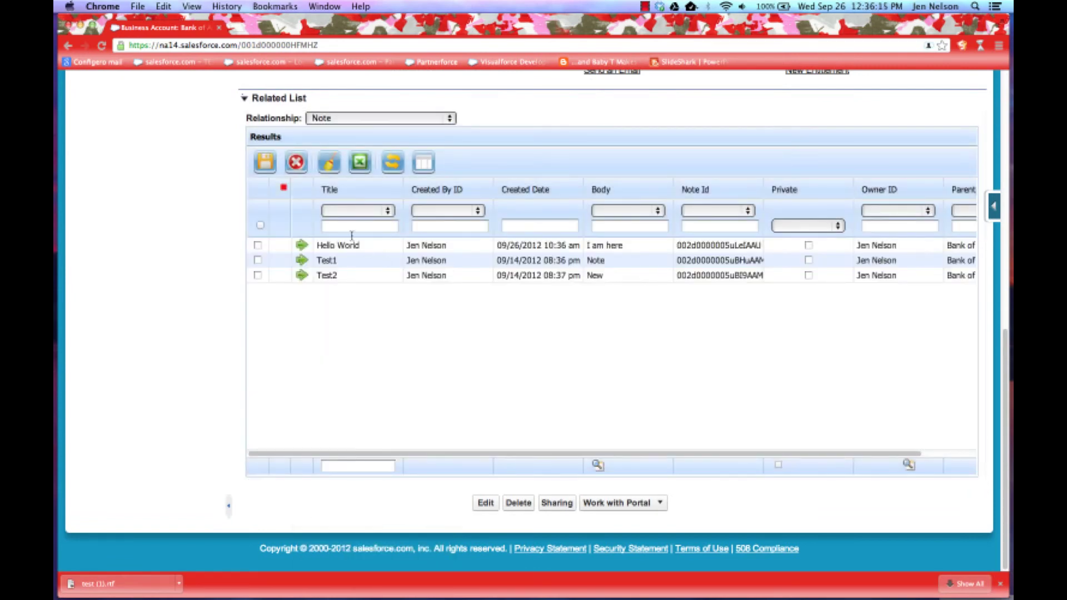
click(342, 247)
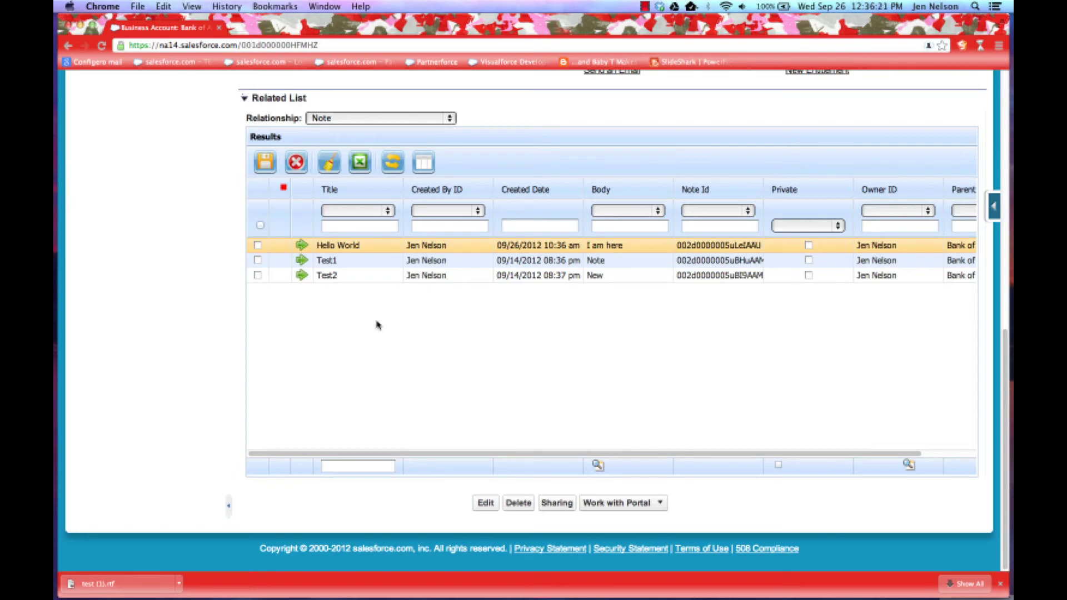
scroll(376, 325, up, 5)
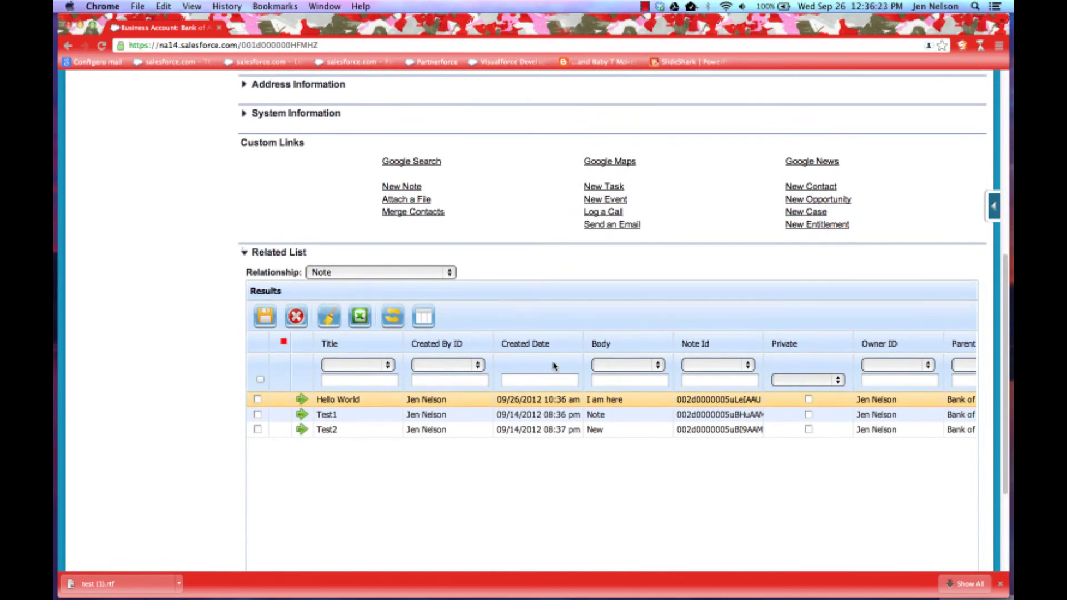
scroll(553, 366, up, 5)
scroll(553, 365, up, 5)
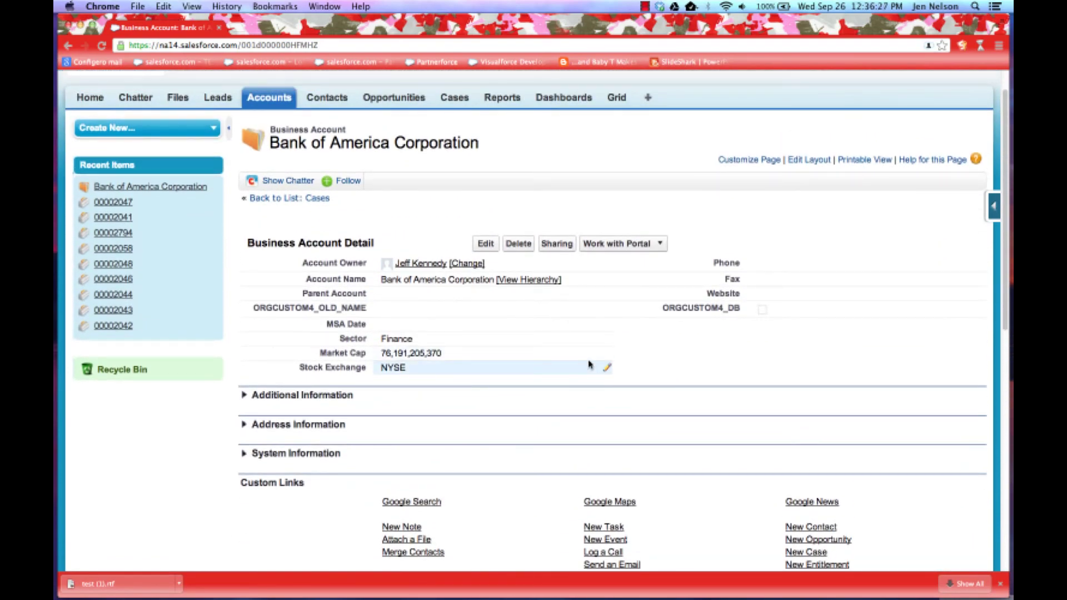
Scroll to the top of the Bank of America account page and go to the Cases tab
scroll(461, 392, down, 5)
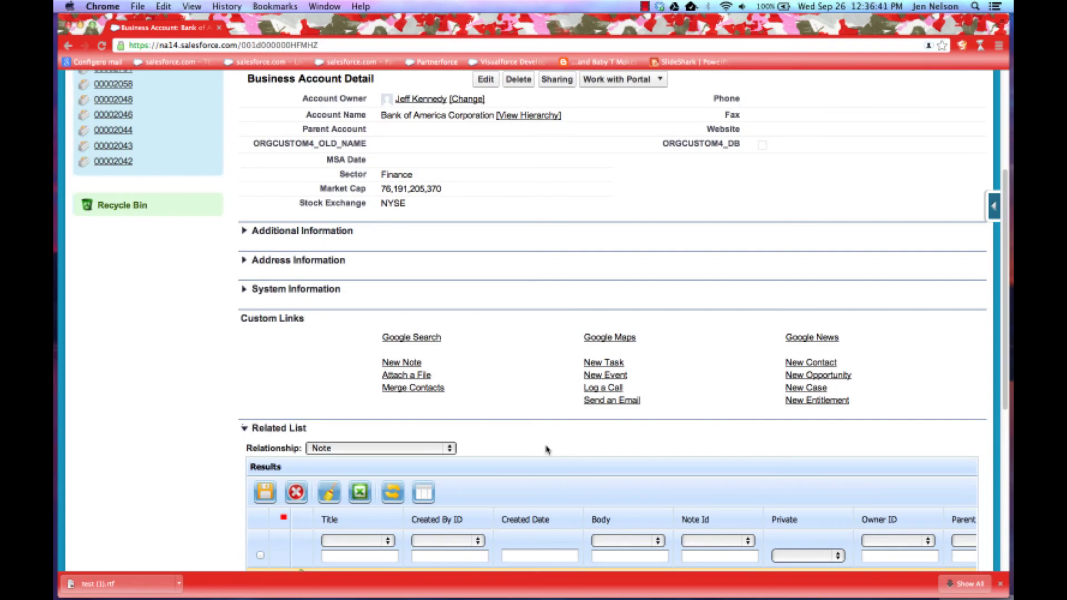
scroll(546, 449, up, 5)
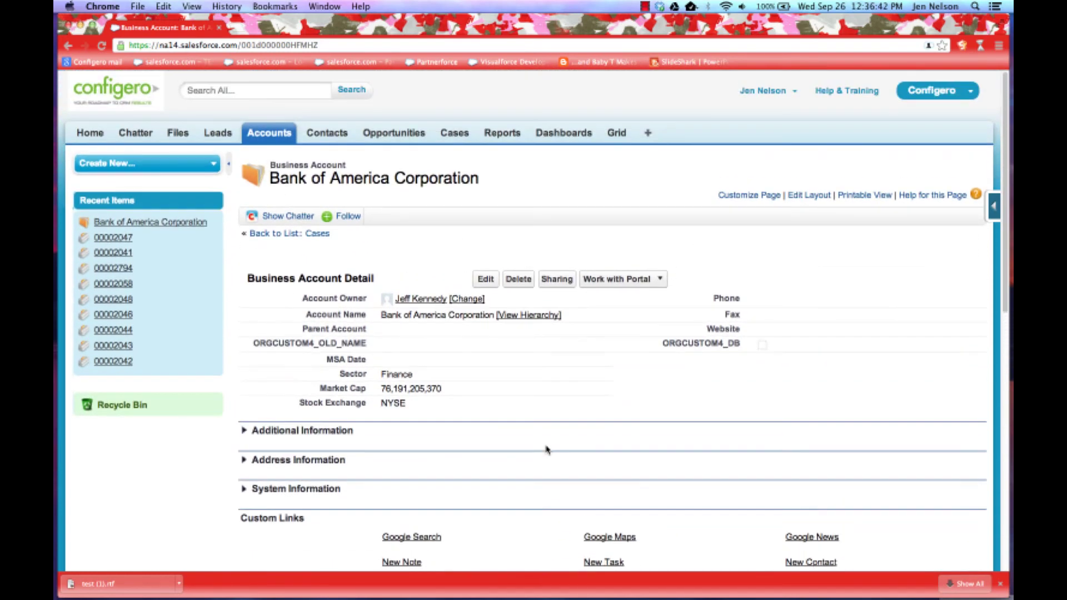
click(460, 135)
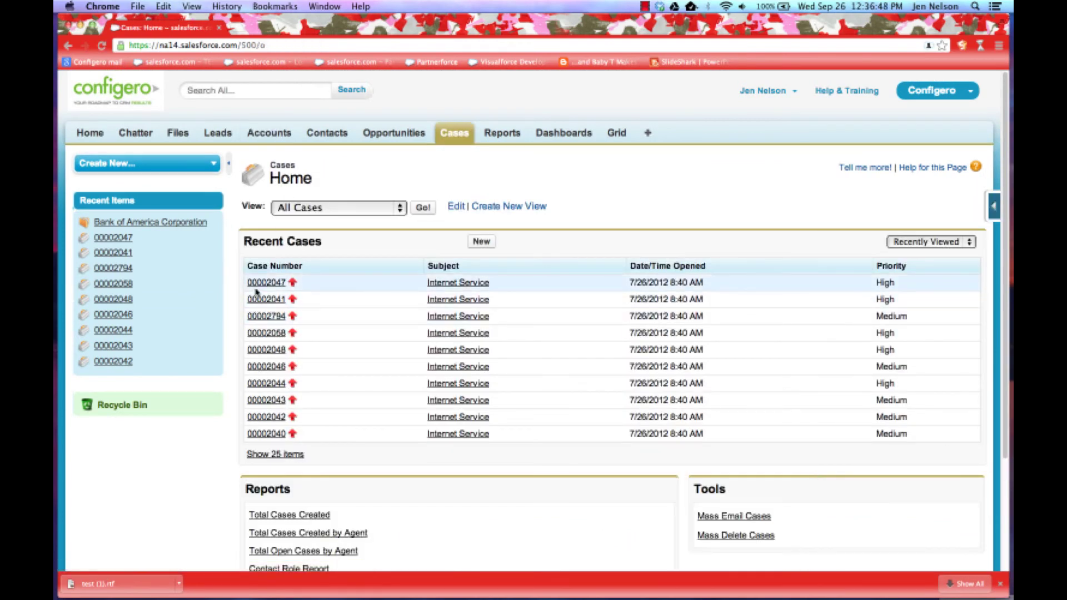
Open case 00002047, an Escalated High-priority Billing Dispute, review it, and bring up the user menu
click(257, 283)
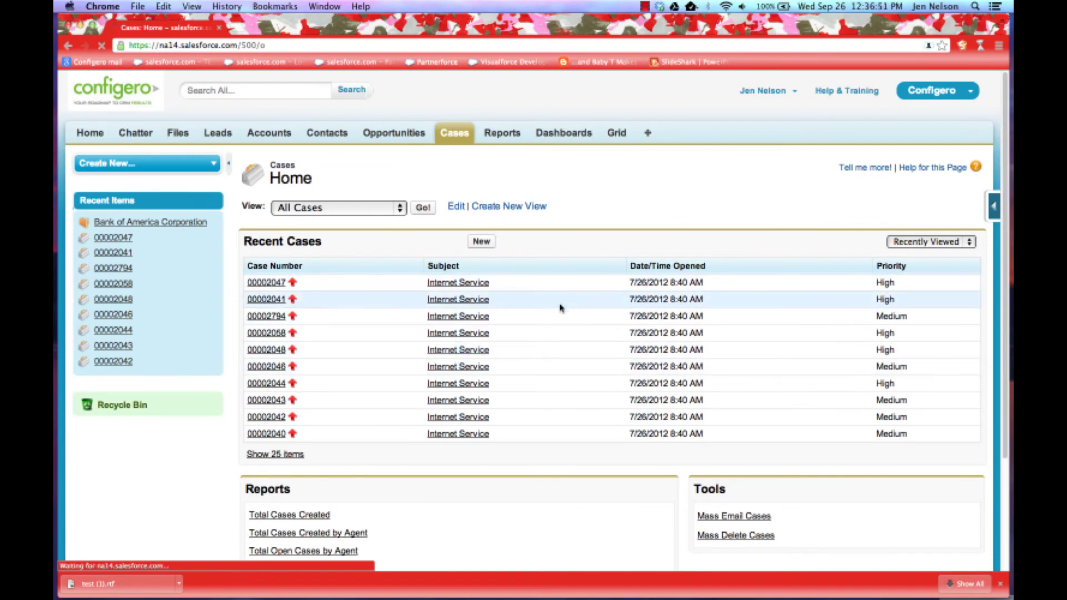
scroll(558, 368, down, 10)
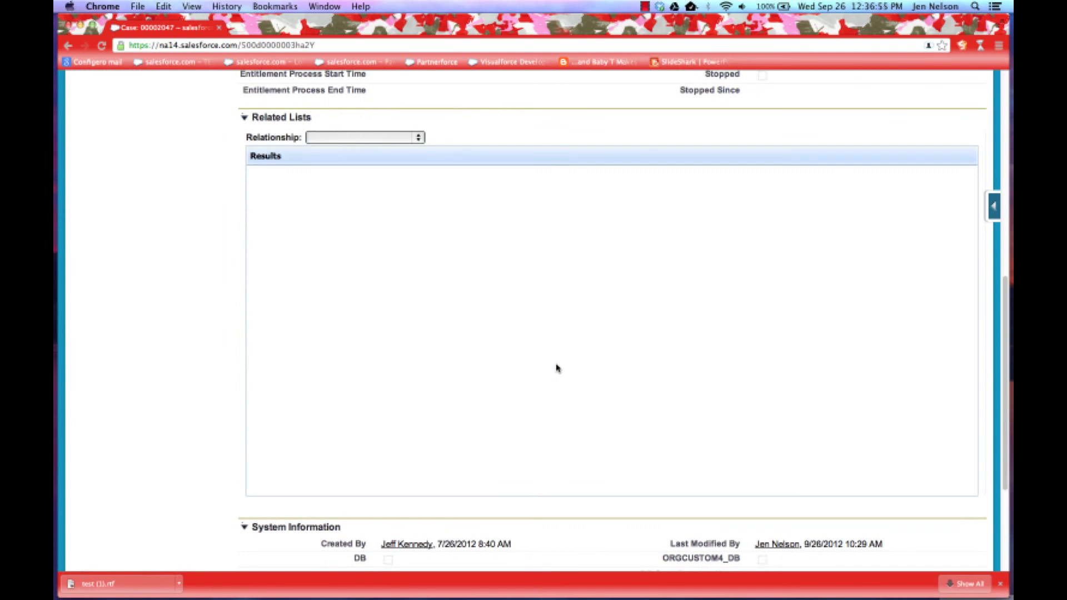
scroll(558, 368, up, 4)
scroll(558, 368, up, 4)
scroll(558, 368, up, 3)
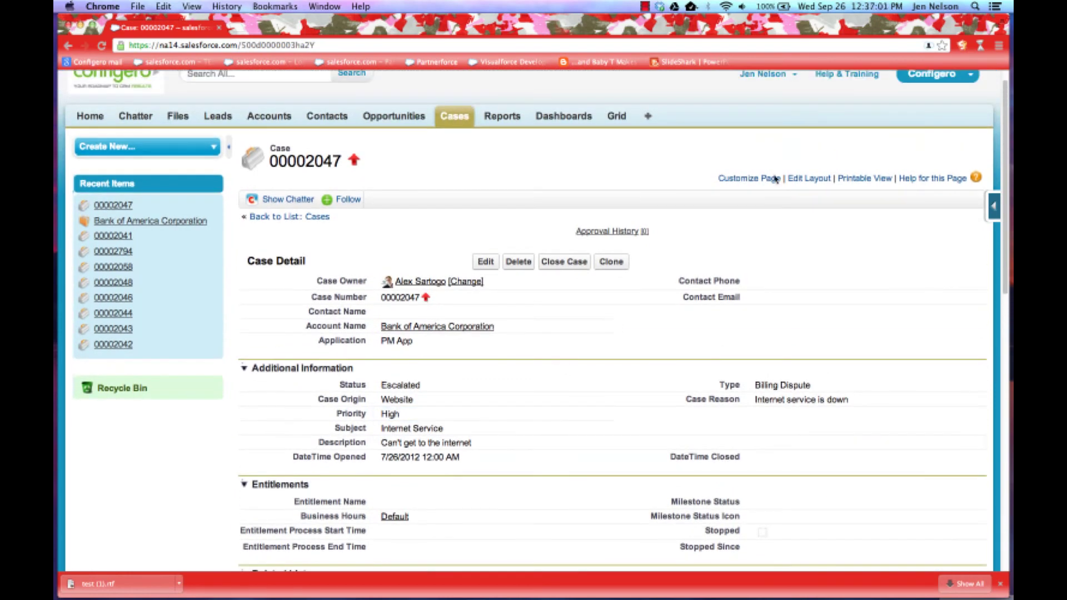
click(757, 77)
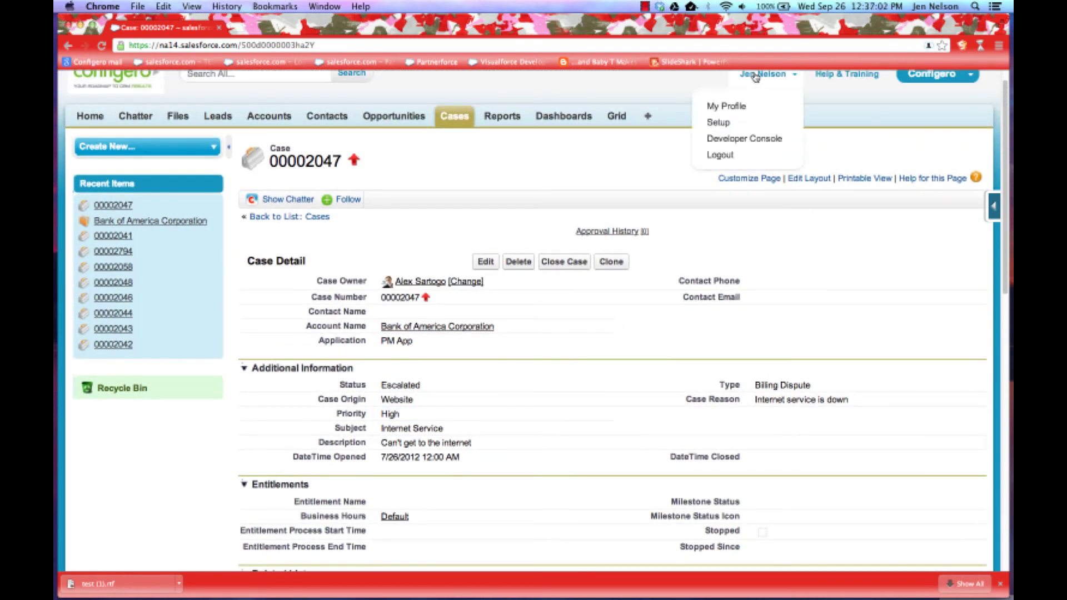
Open Setup in a new browser tab and switch to it
right_click(736, 124)
click(745, 129)
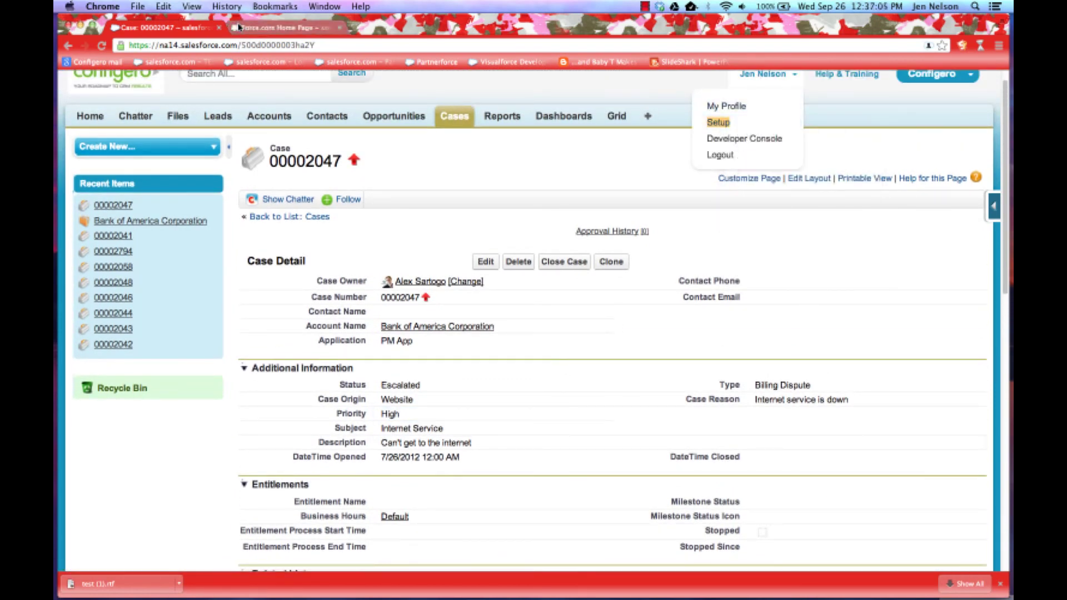
click(257, 27)
Browse the Visualforce Pages list under Develop, including CaseGrid and the Configero pages
click(71, 448)
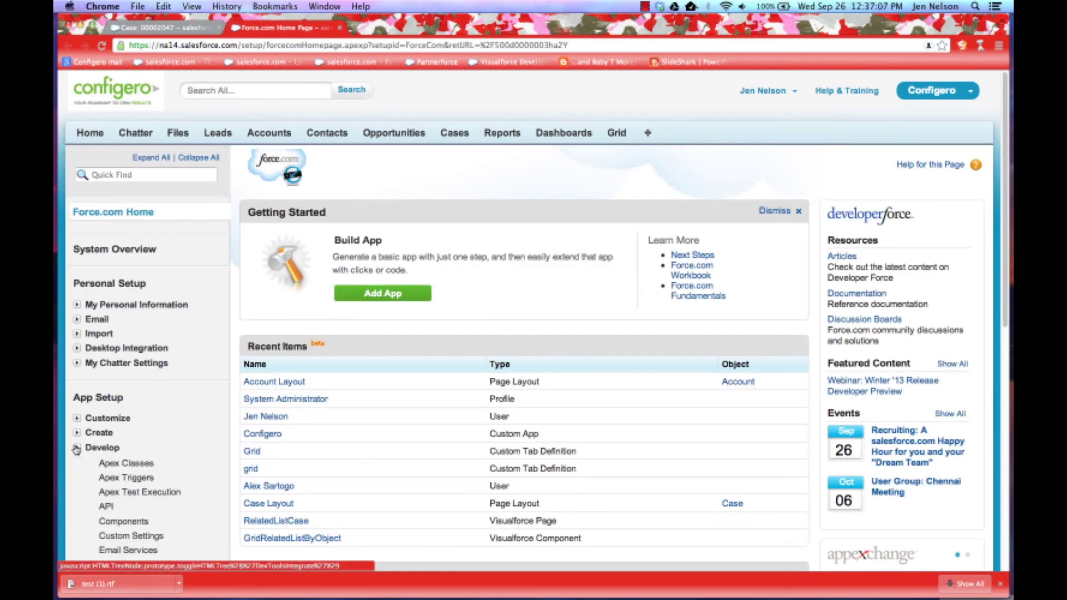
scroll(179, 443, down, 2)
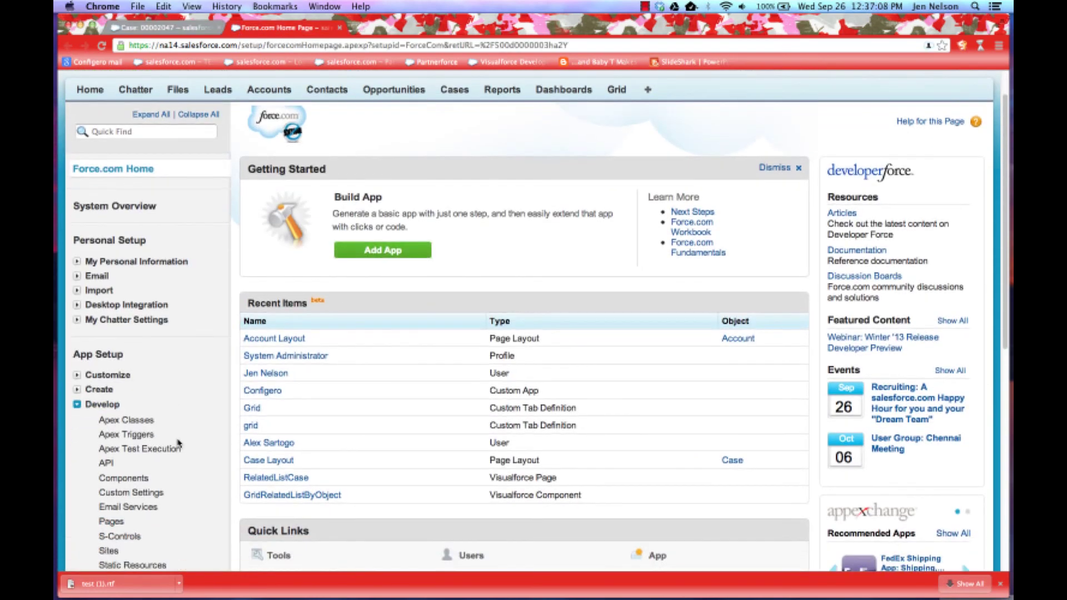
click(112, 522)
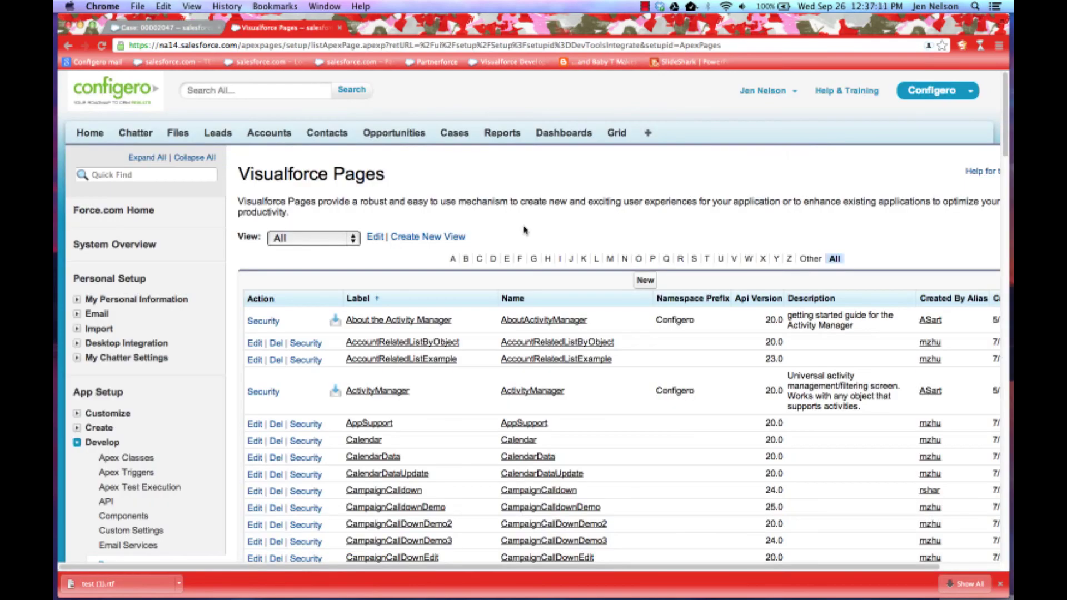
scroll(629, 245, down, 3)
scroll(627, 245, down, 2)
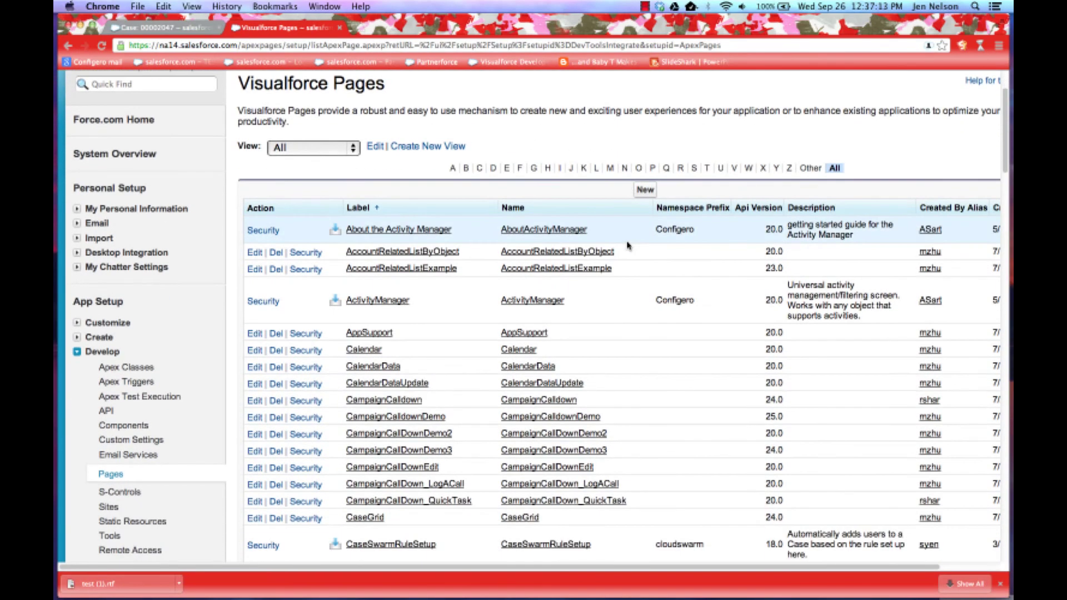
scroll(628, 245, down, 2)
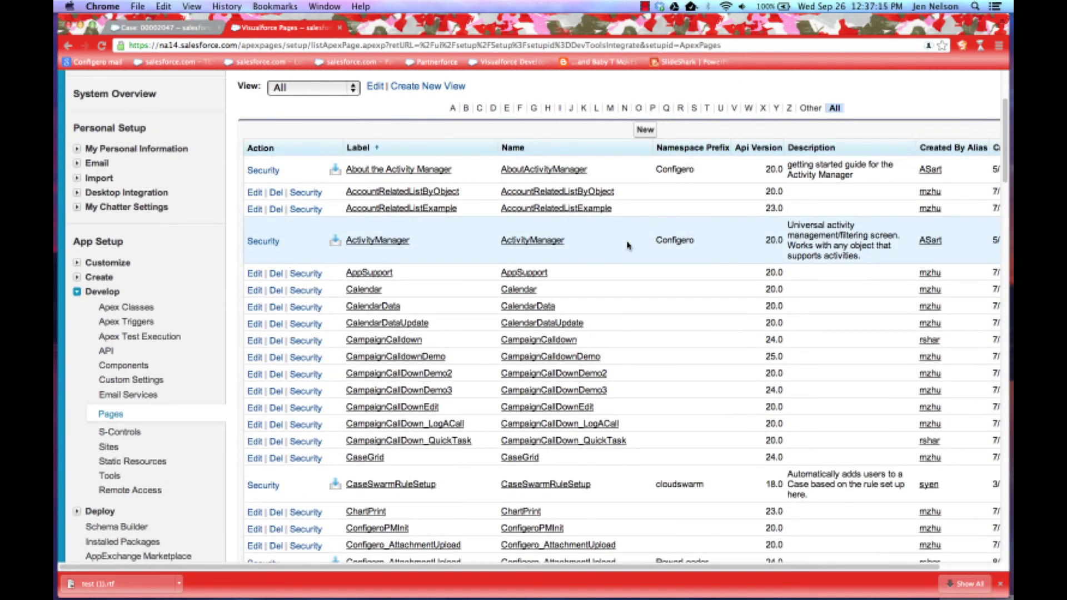
scroll(443, 452, down, 2)
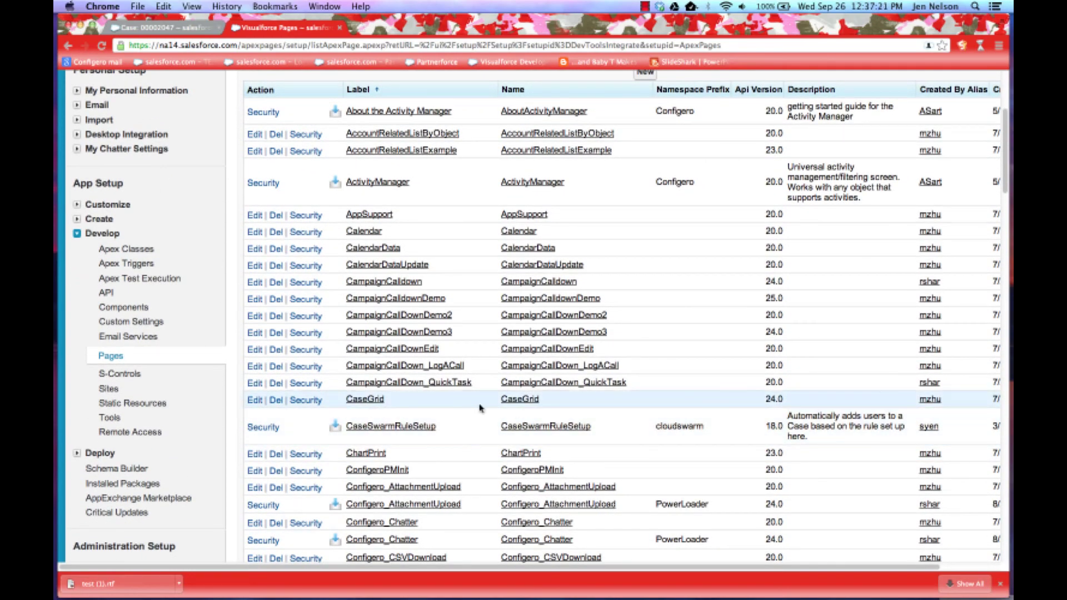
Review AccountRelatedListByObject's markup: Account controller, GridRelatedListByObjectComponent, Account object, and Account.Id
click(424, 132)
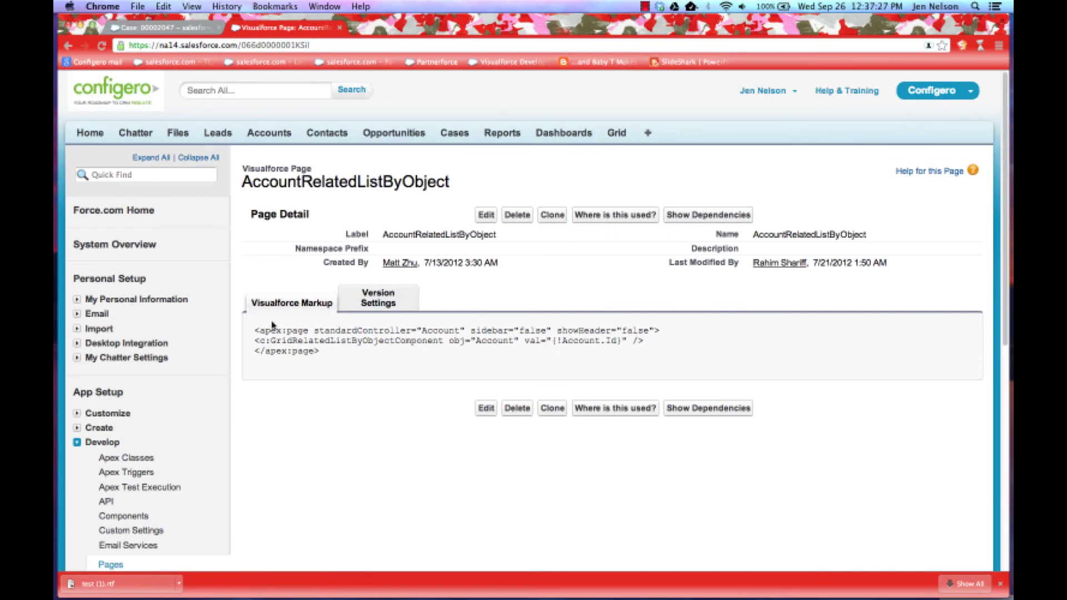
drag(252, 332, 317, 354)
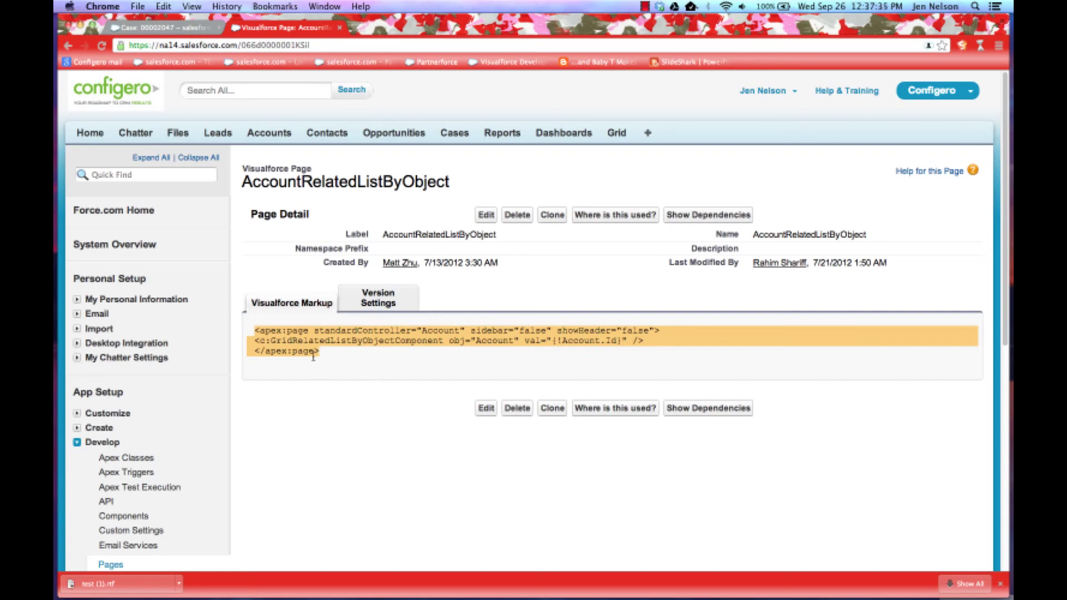
click(276, 341)
drag(271, 341, 442, 341)
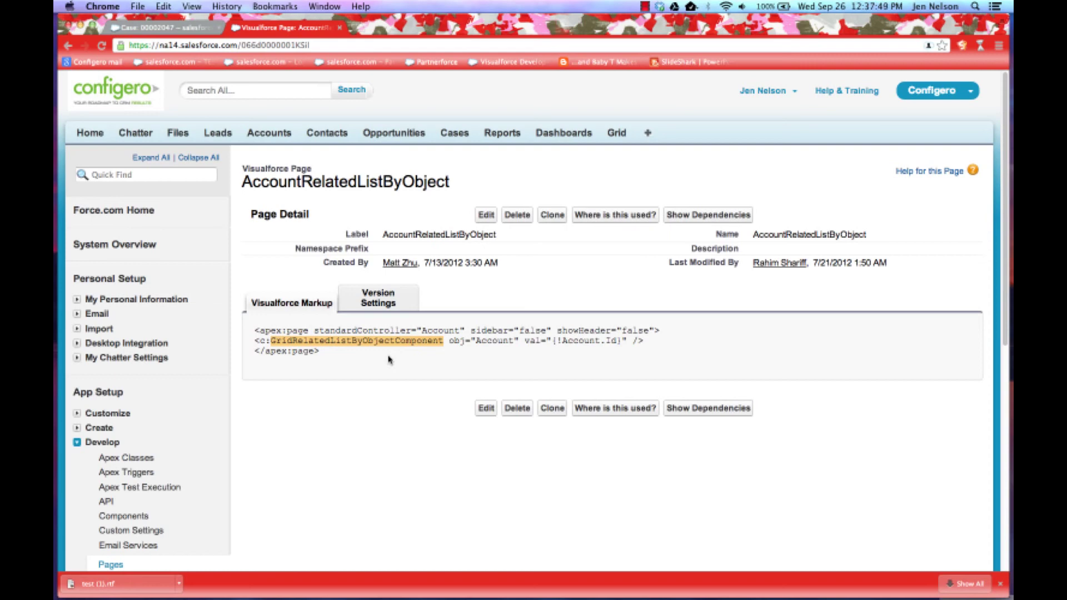
drag(254, 330, 332, 352)
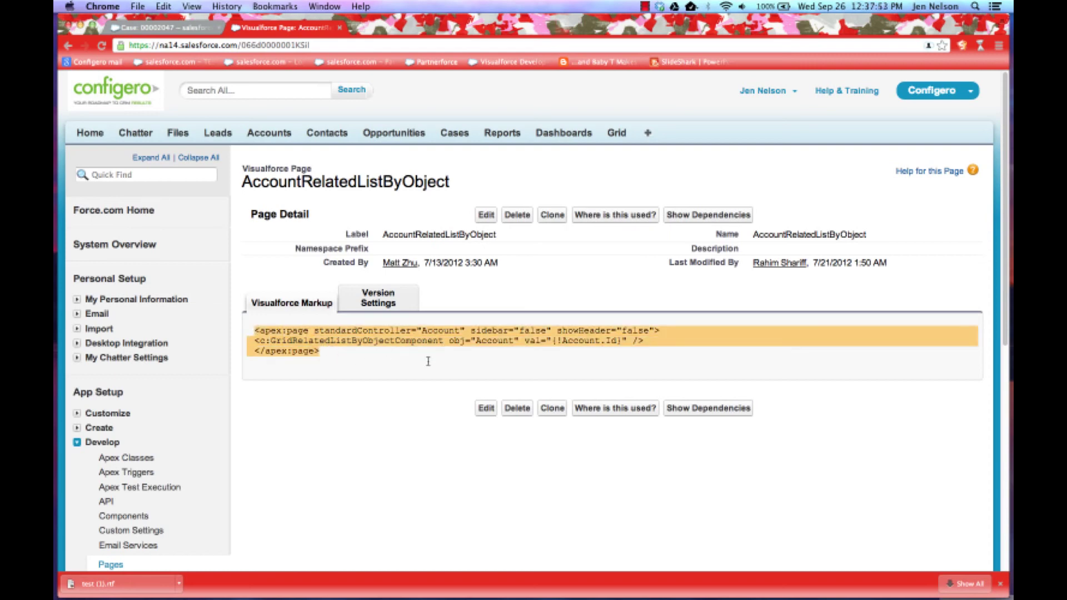
double_click(428, 331)
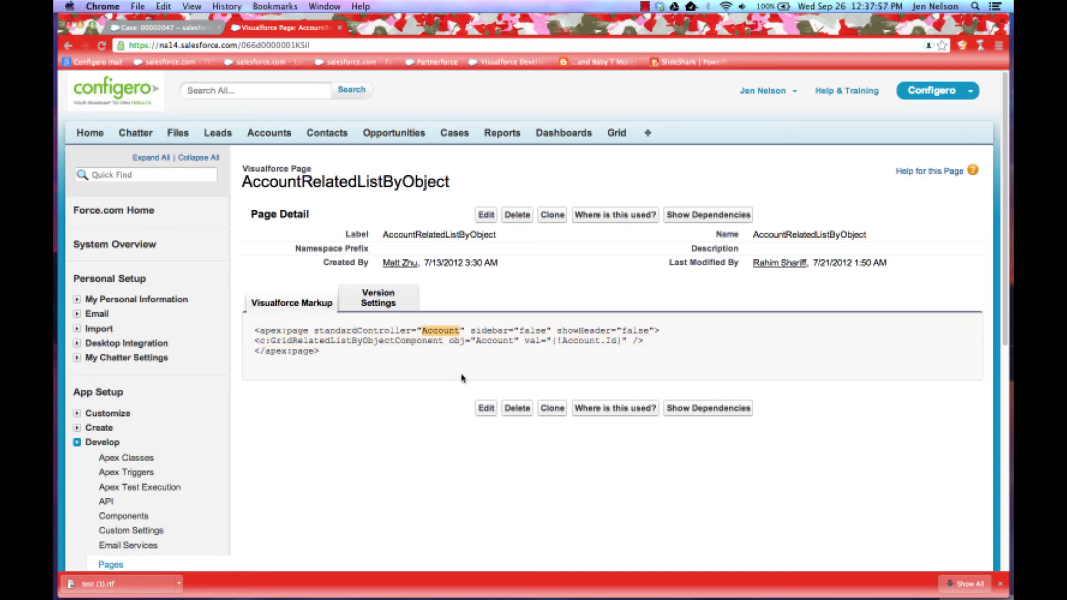
double_click(484, 341)
drag(557, 340, 617, 341)
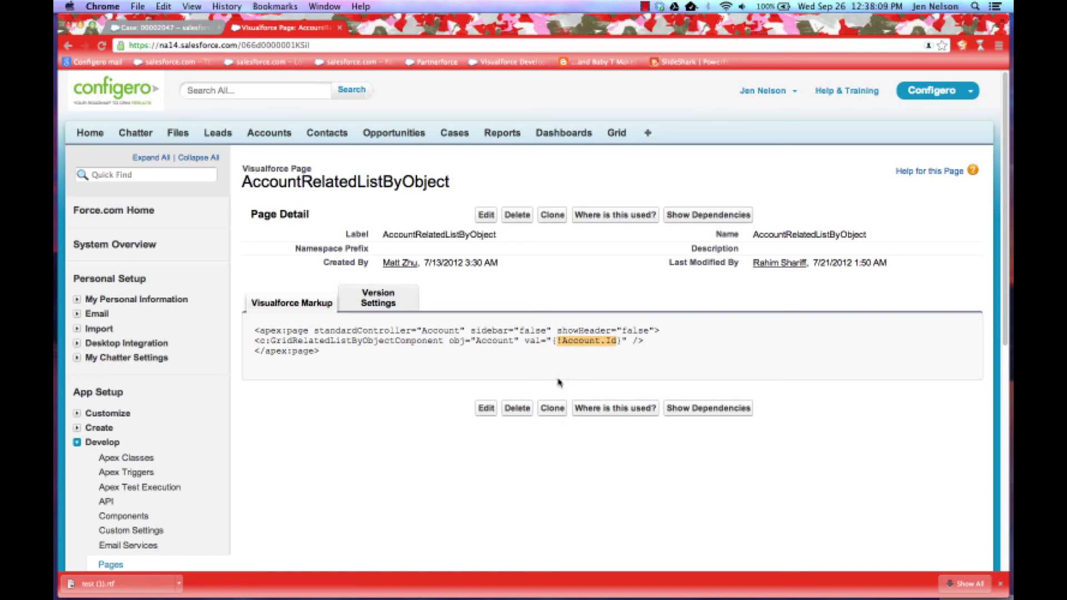
Close the Visualforce page tab and open the Relationship dropdown in case 00002047's Related Lists grid
click(340, 27)
scroll(339, 344, down, 6)
click(359, 401)
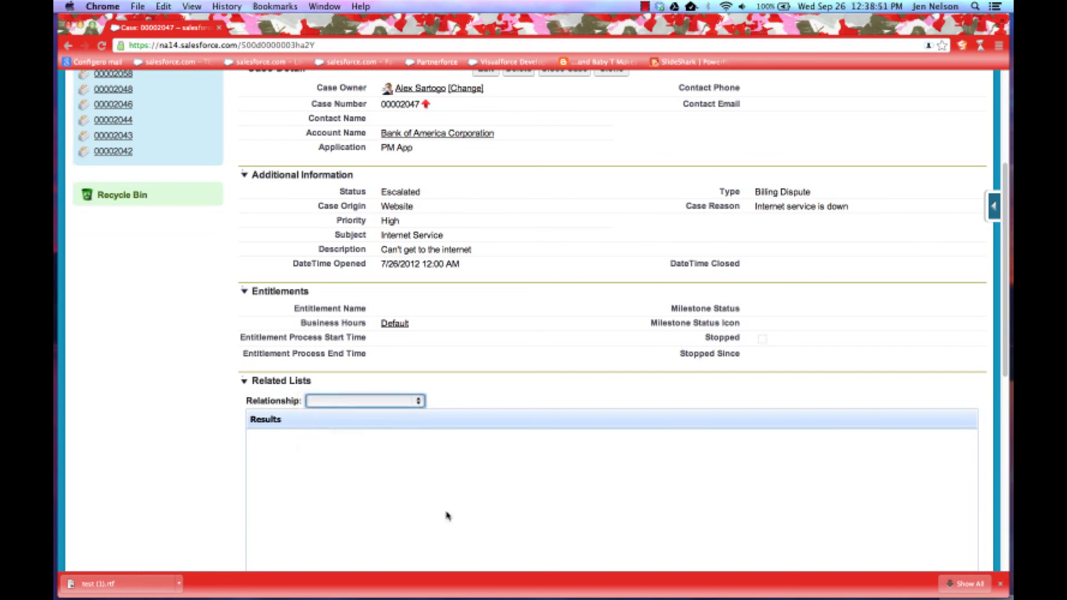
Set the grid's relationship to Task and check its columns, such as Priority and Status, in Hide / Show Fields
click(340, 508)
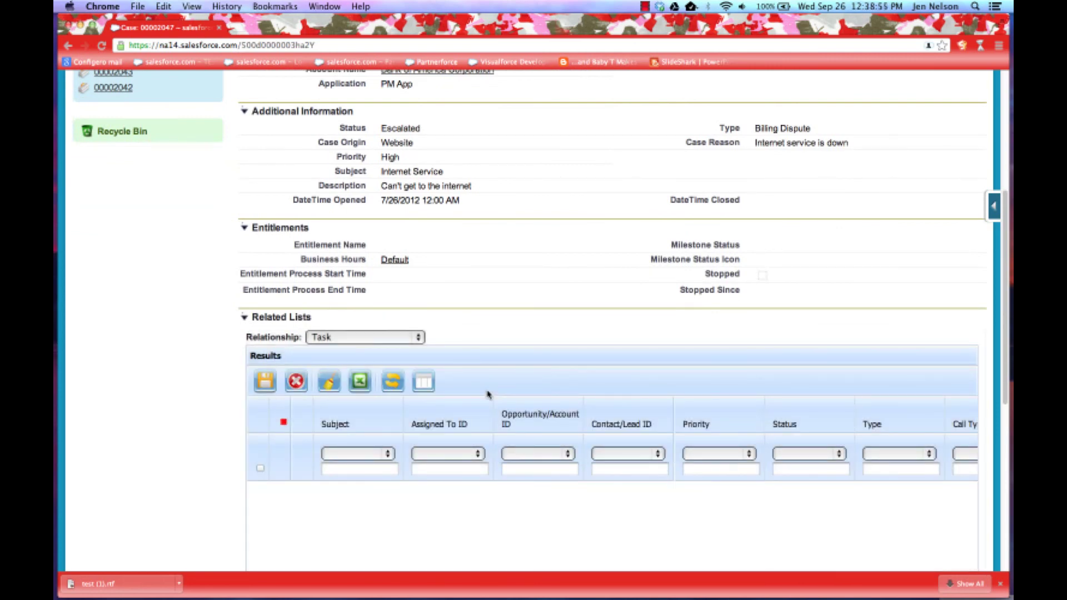
click(424, 382)
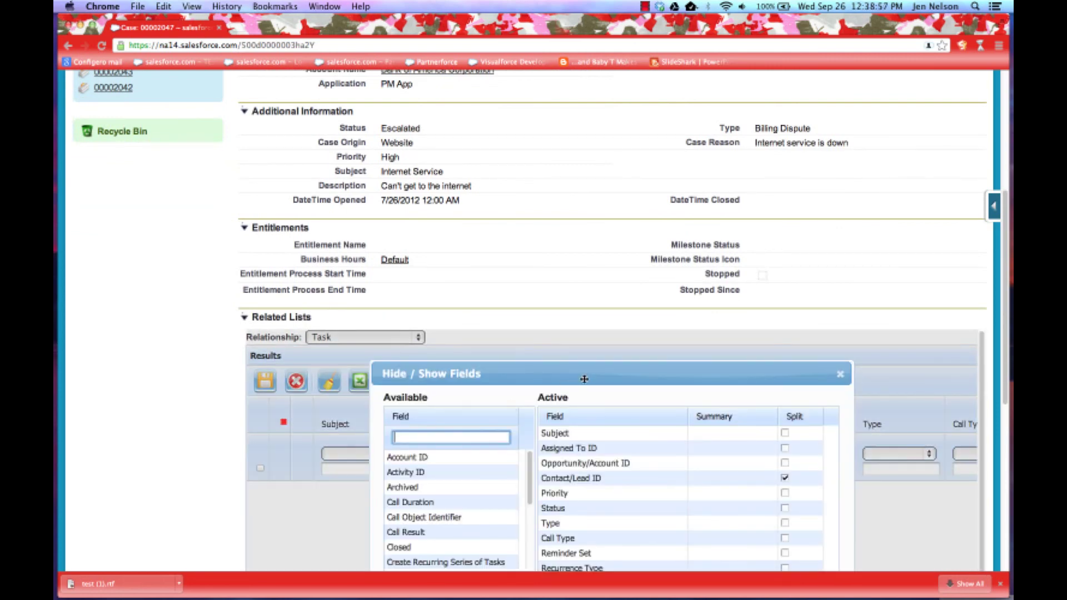
drag(583, 379, 794, 335)
click(971, 345)
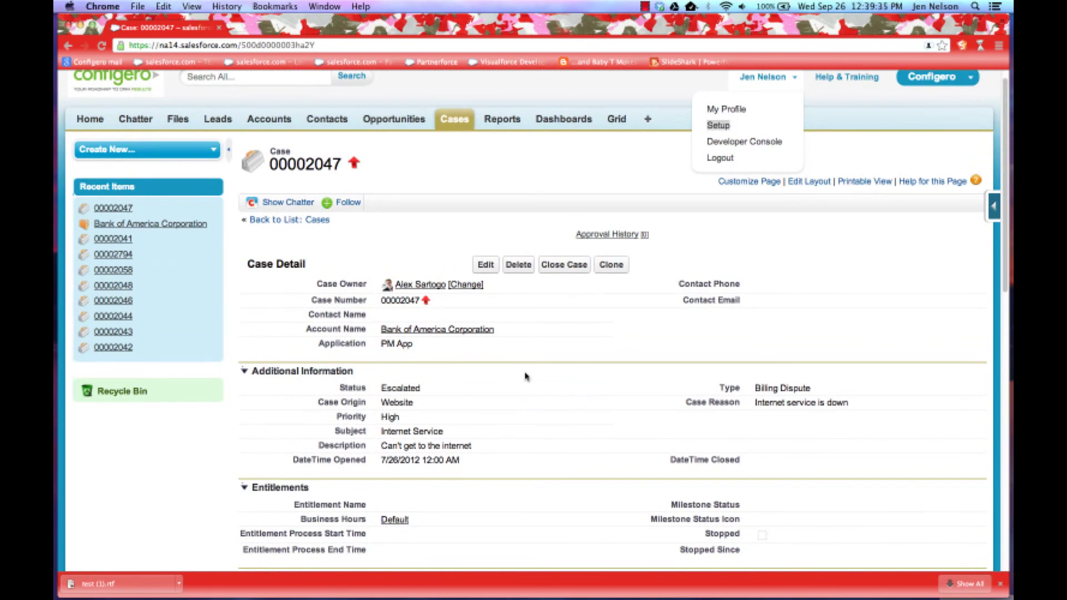
Close the user dropdown to leave case 00002047's detail page in view
click(464, 196)
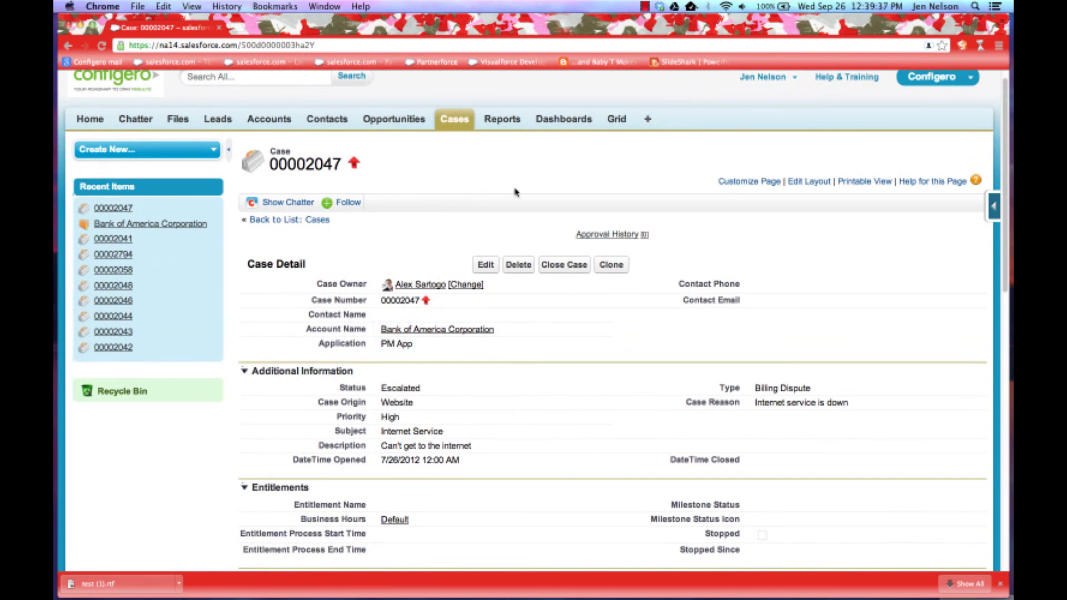